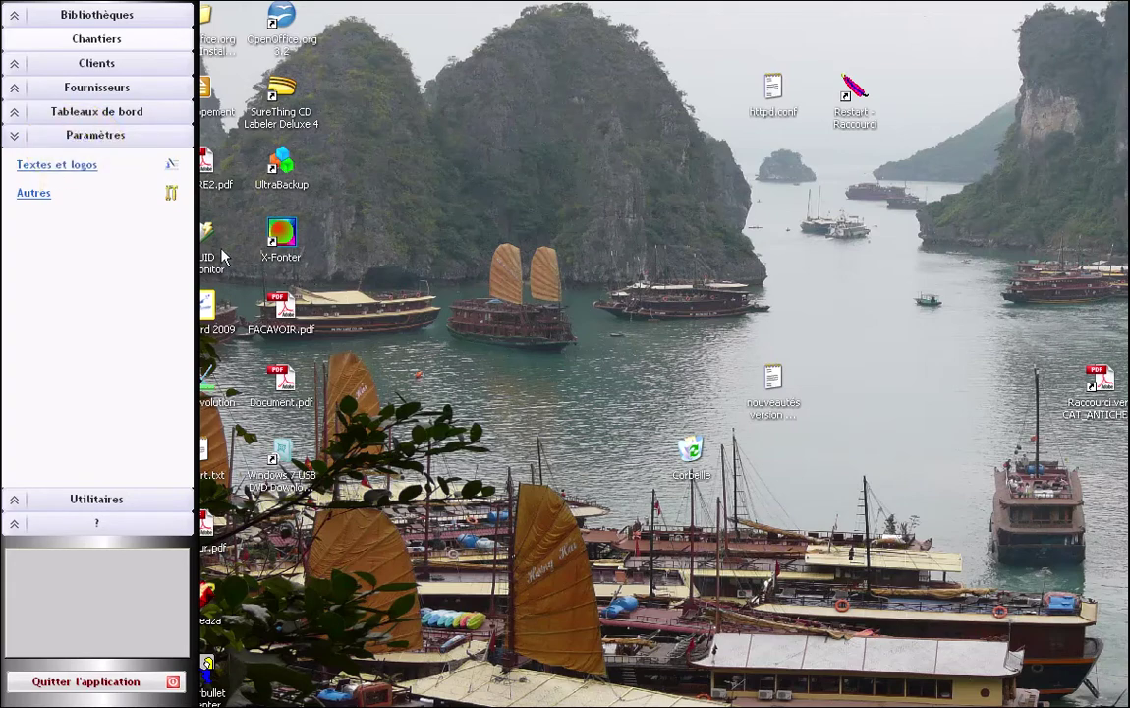
Add a specific-price library named "mon maitre d'oeuvre" in the other parameters and close the settings
{"action": "left_click", "coordinate": [40, 195]}
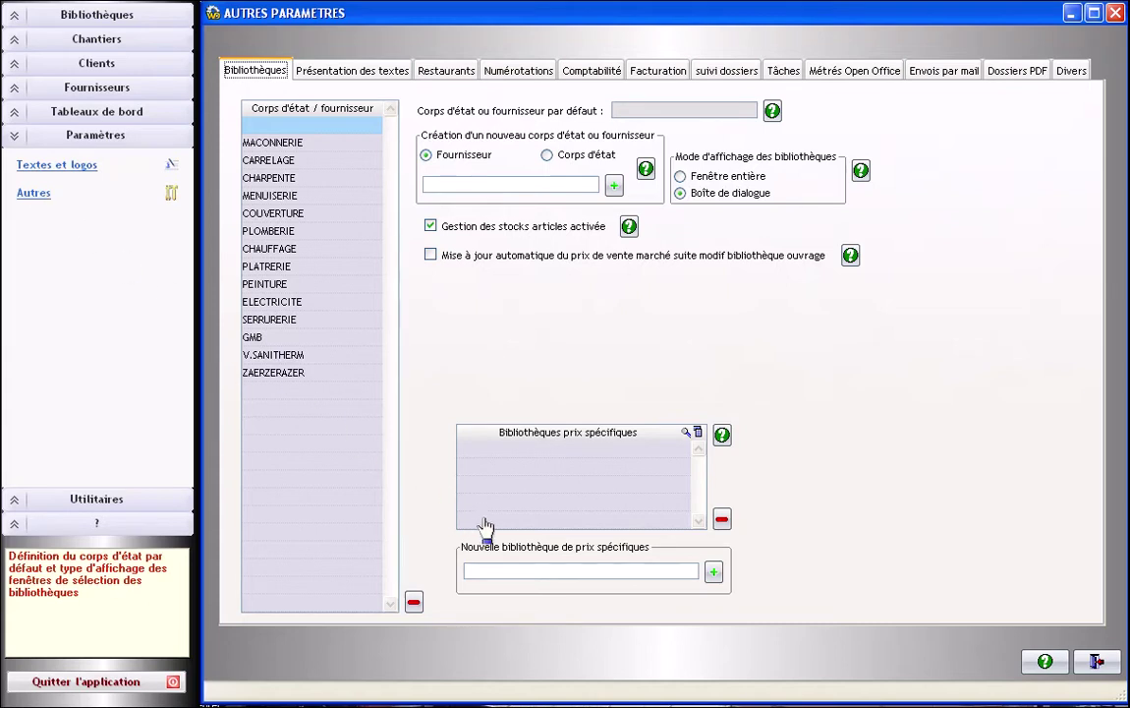
{"action": "left_click", "coordinate": [555, 570]}
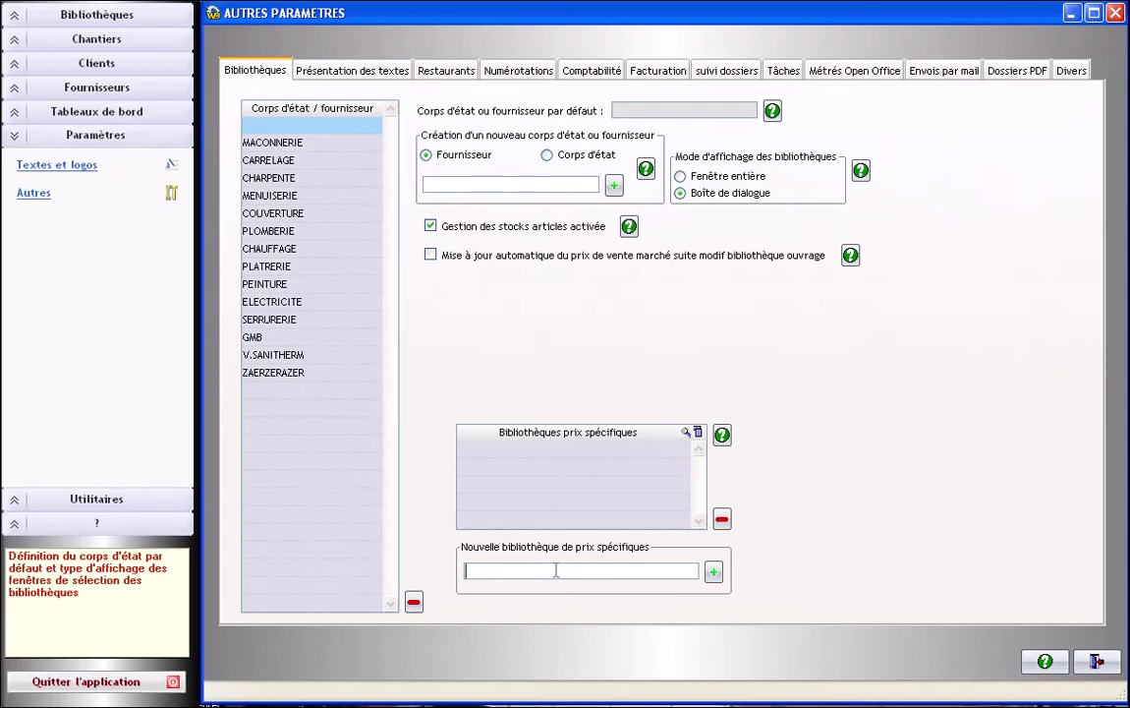
{"action": "type", "text": "mo"}
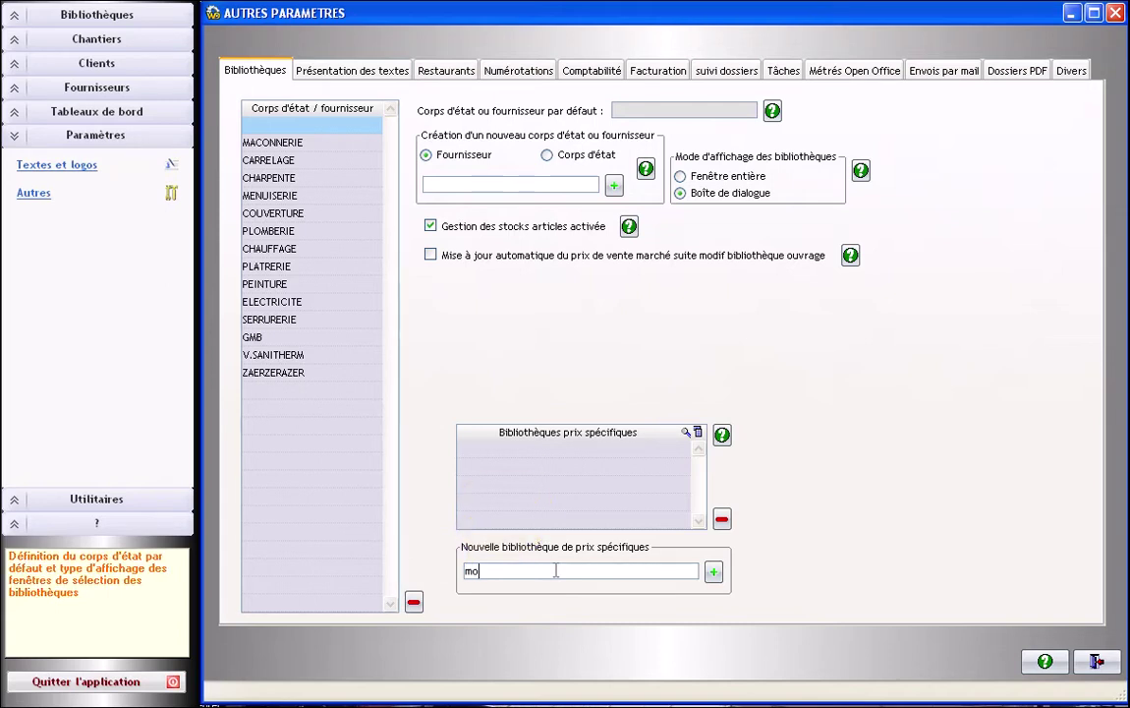
{"action": "type", "text": "n maitre d'oeuvre"}
{"action": "left_click", "coordinate": [713, 572]}
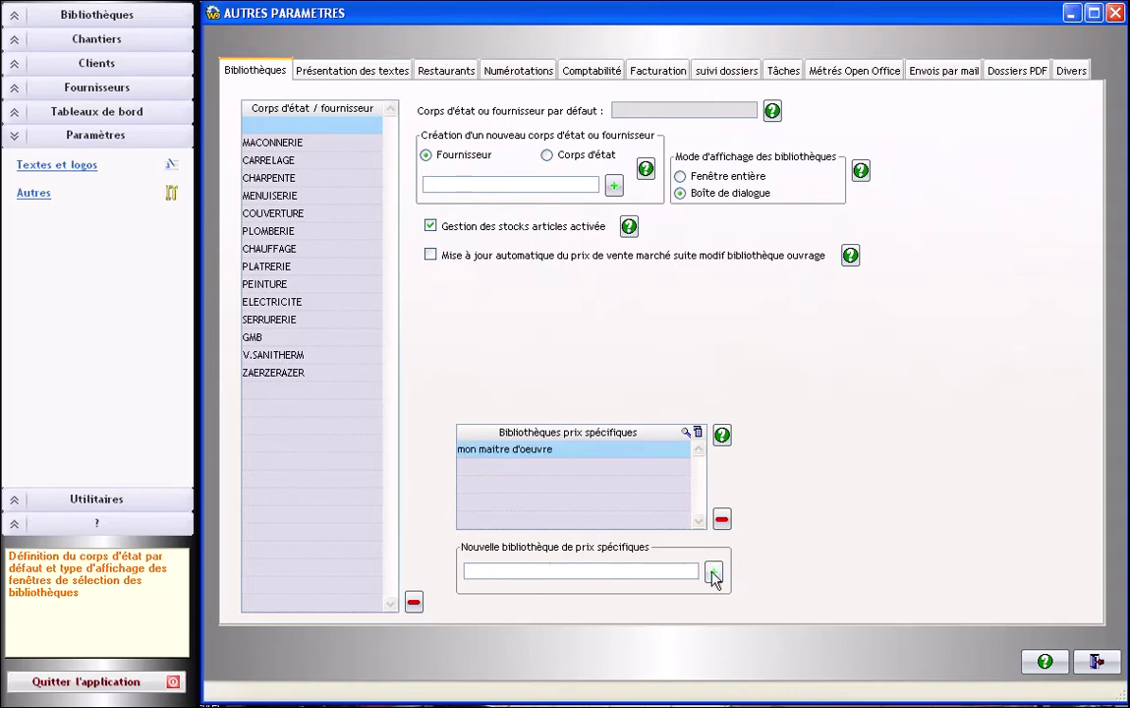
{"action": "left_click", "coordinate": [1103, 666]}
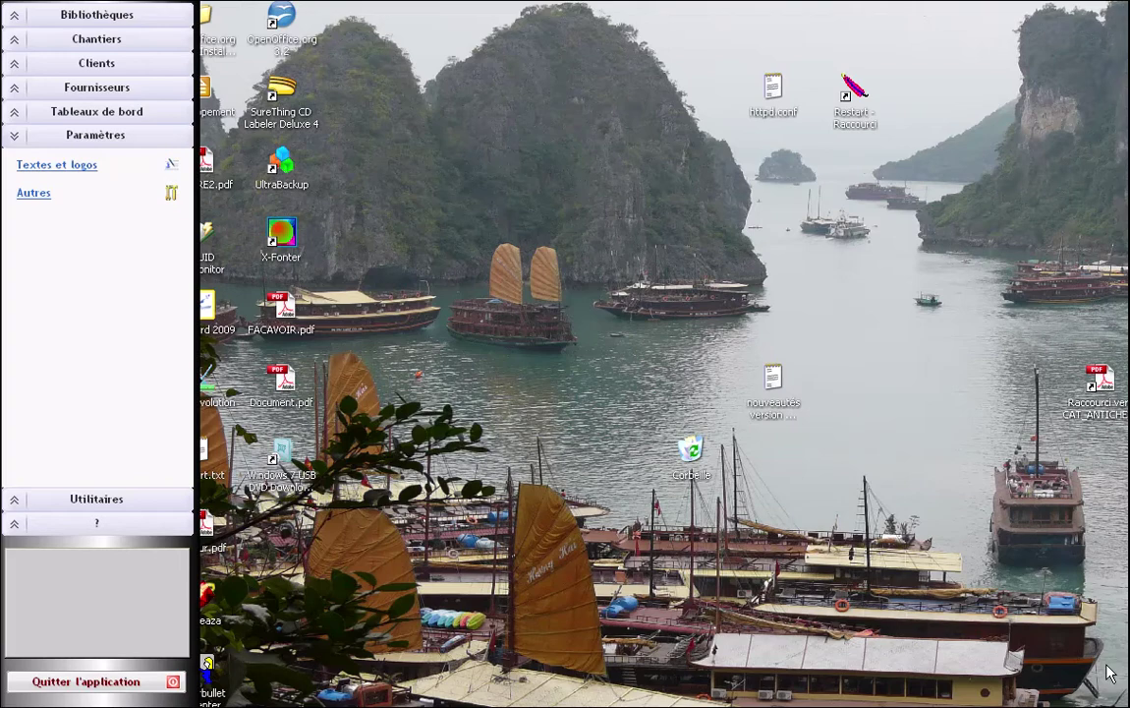
Create a new job dossier and assign an existing client from the client list
{"action": "left_click", "coordinate": [75, 41]}
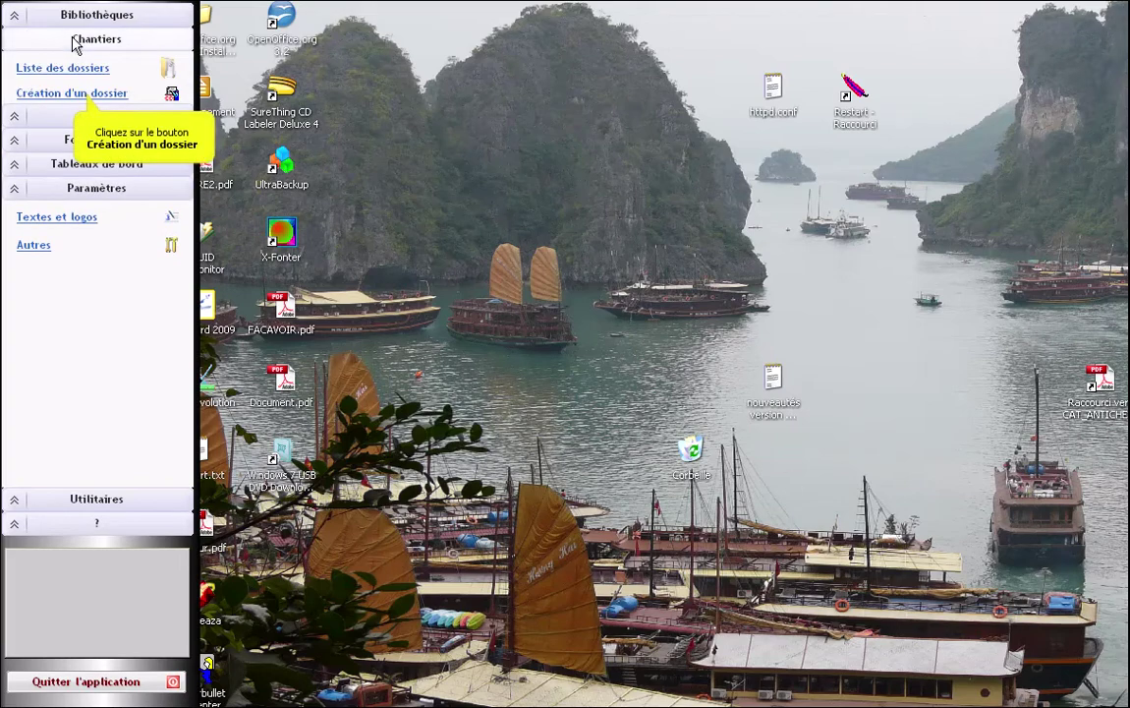
{"action": "left_click", "coordinate": [81, 93]}
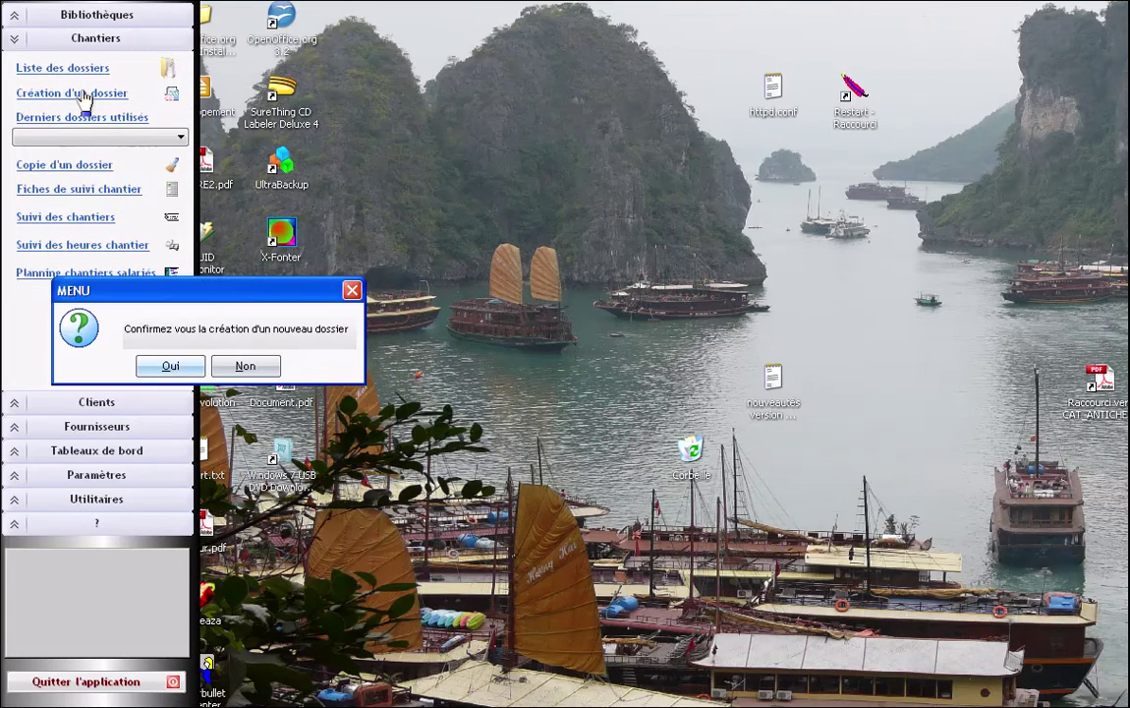
{"action": "left_click", "coordinate": [178, 369]}
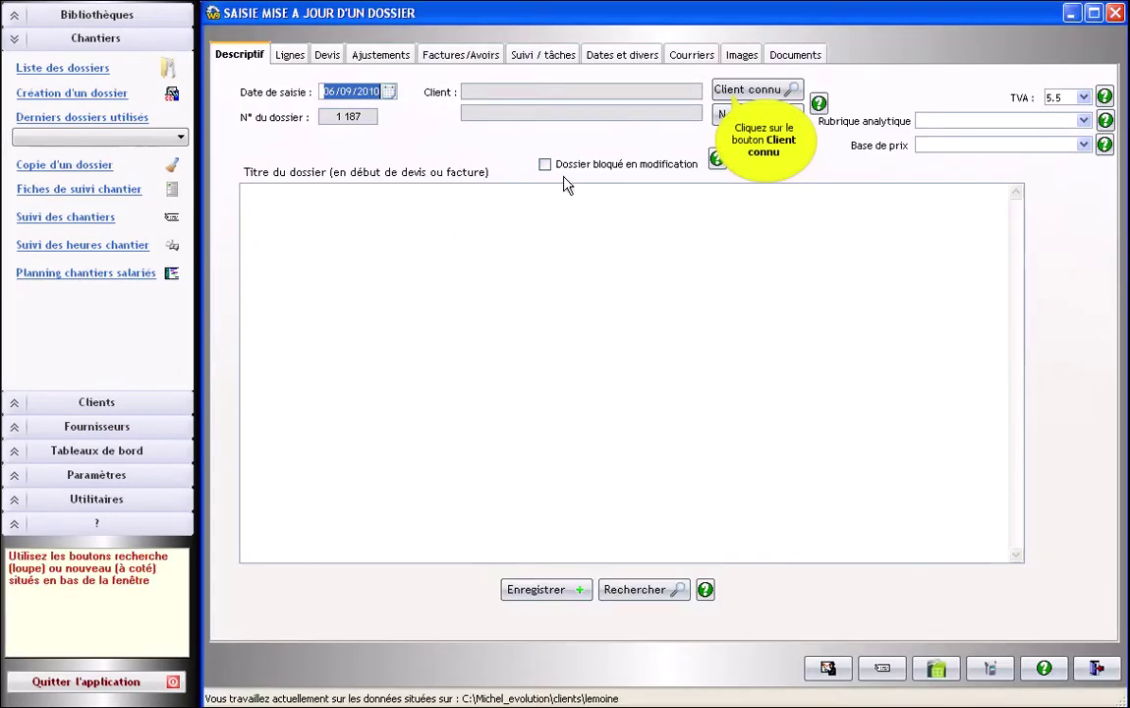
{"action": "left_click", "coordinate": [746, 91]}
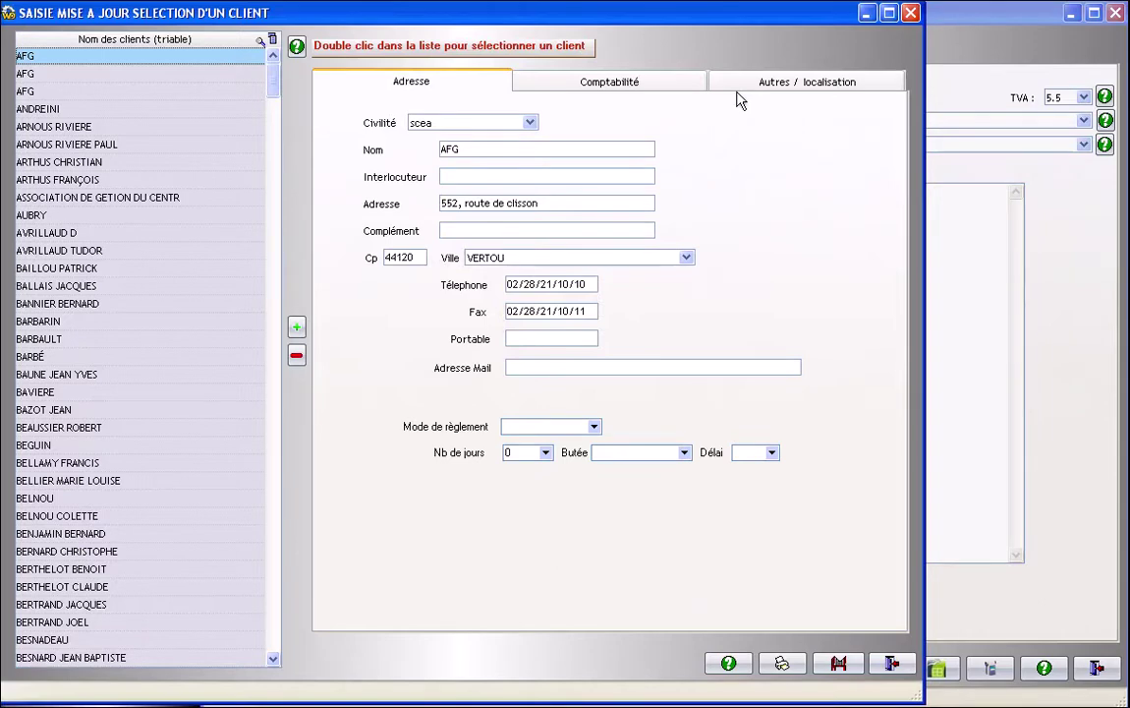
{"action": "double_click", "coordinate": [54, 128]}
Enter "ghghdgfd" as the dossier title and set its price base to "mon maitre d'oeuvre"
{"action": "left_click", "coordinate": [373, 232]}
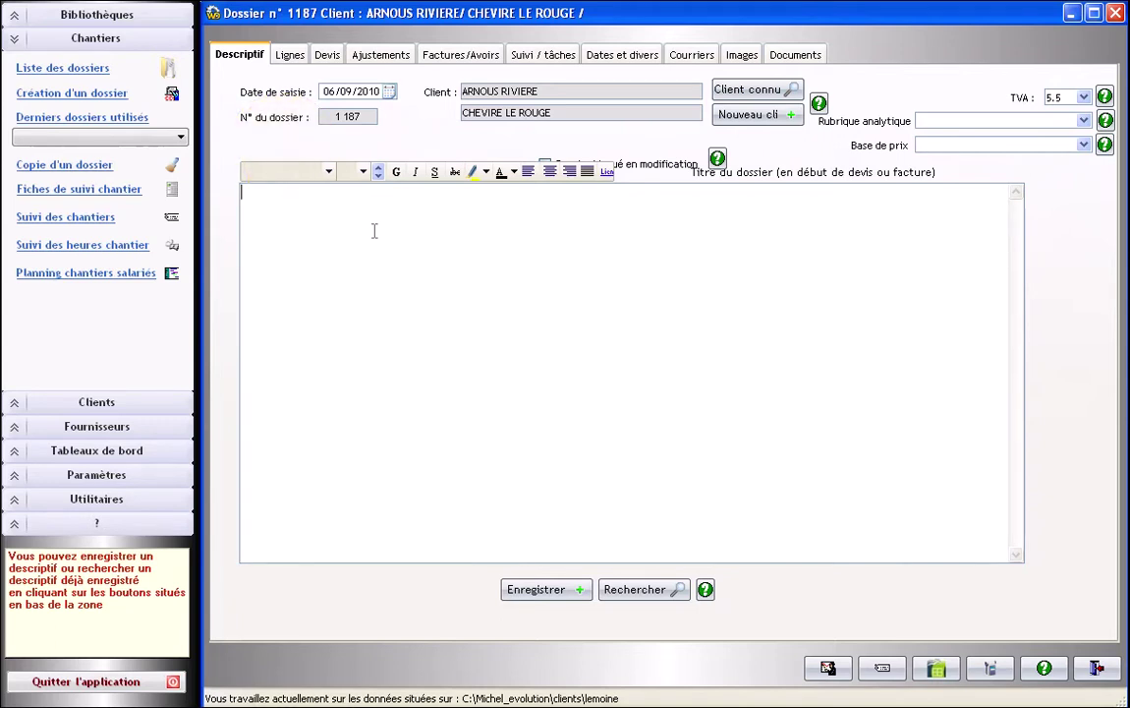
{"action": "type", "text": "ghghdefd"}
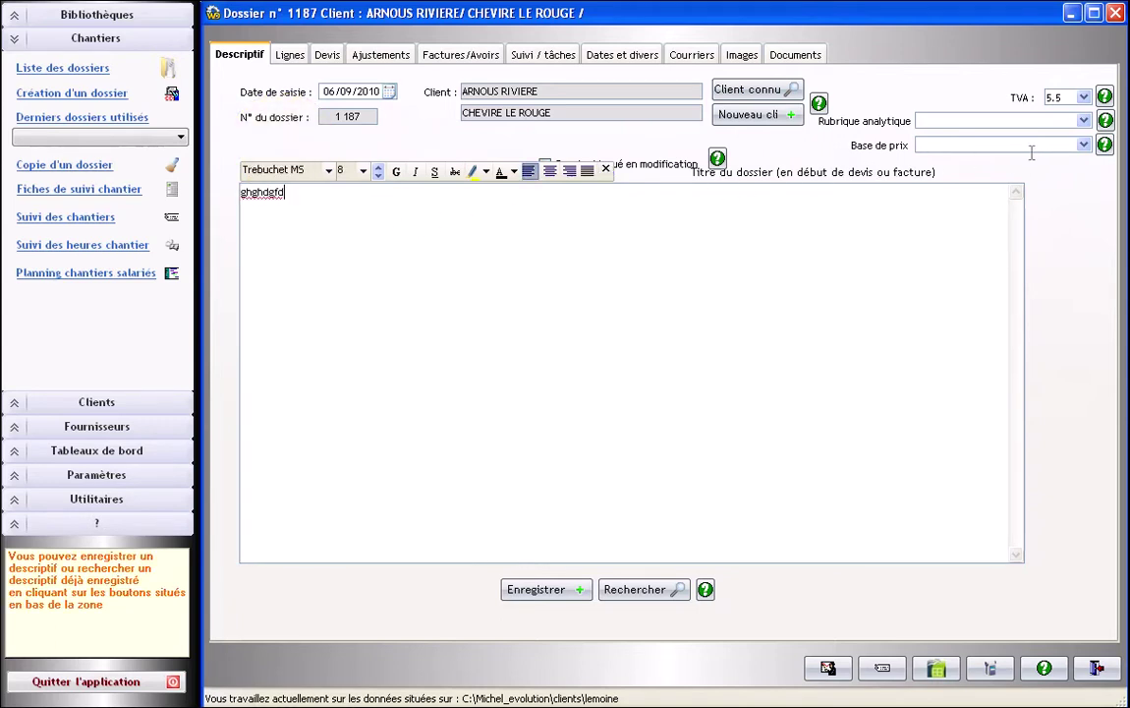
{"action": "left_click", "coordinate": [1083, 146]}
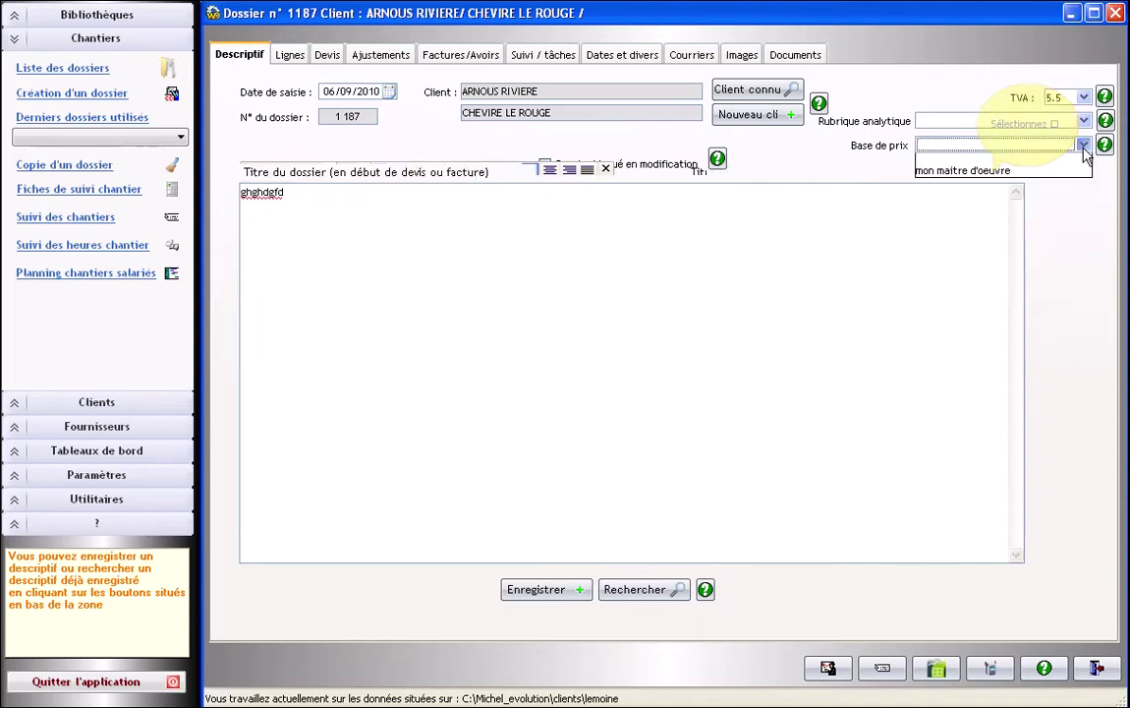
{"action": "left_click", "coordinate": [1000, 171]}
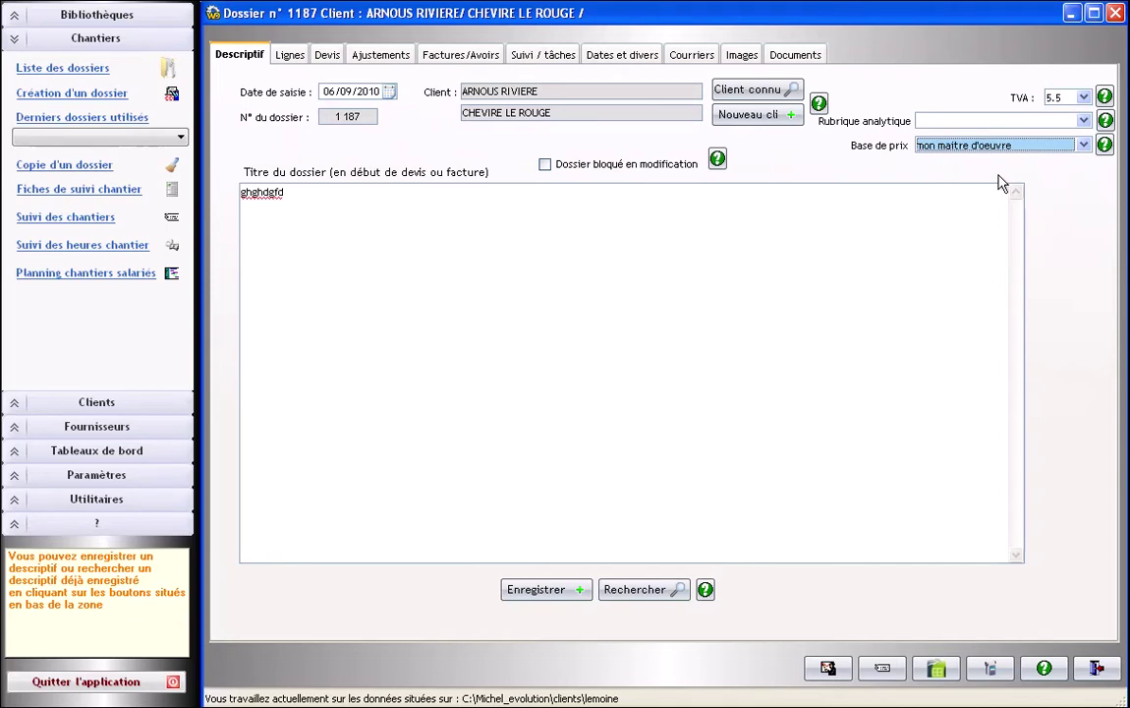
Insert "Contre cloison placostyl sur M 48 plus une BA 13" from the MACONNERIE works library as the dossier's first line
{"action": "left_click", "coordinate": [291, 57]}
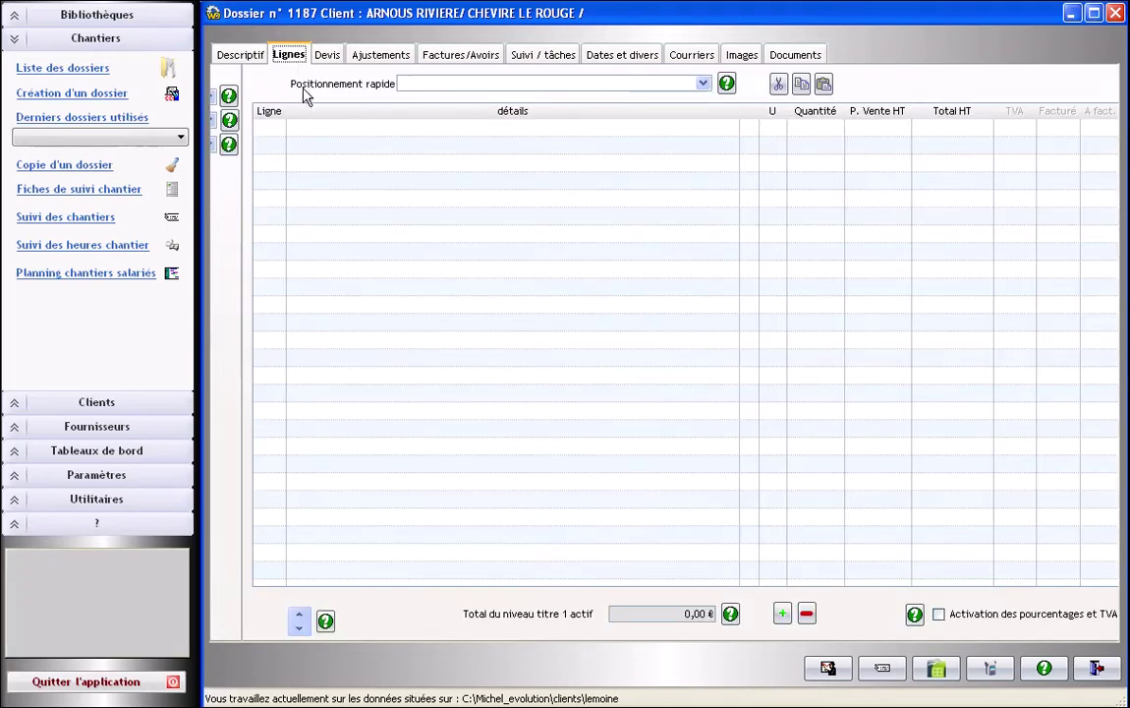
{"action": "left_click", "coordinate": [316, 131]}
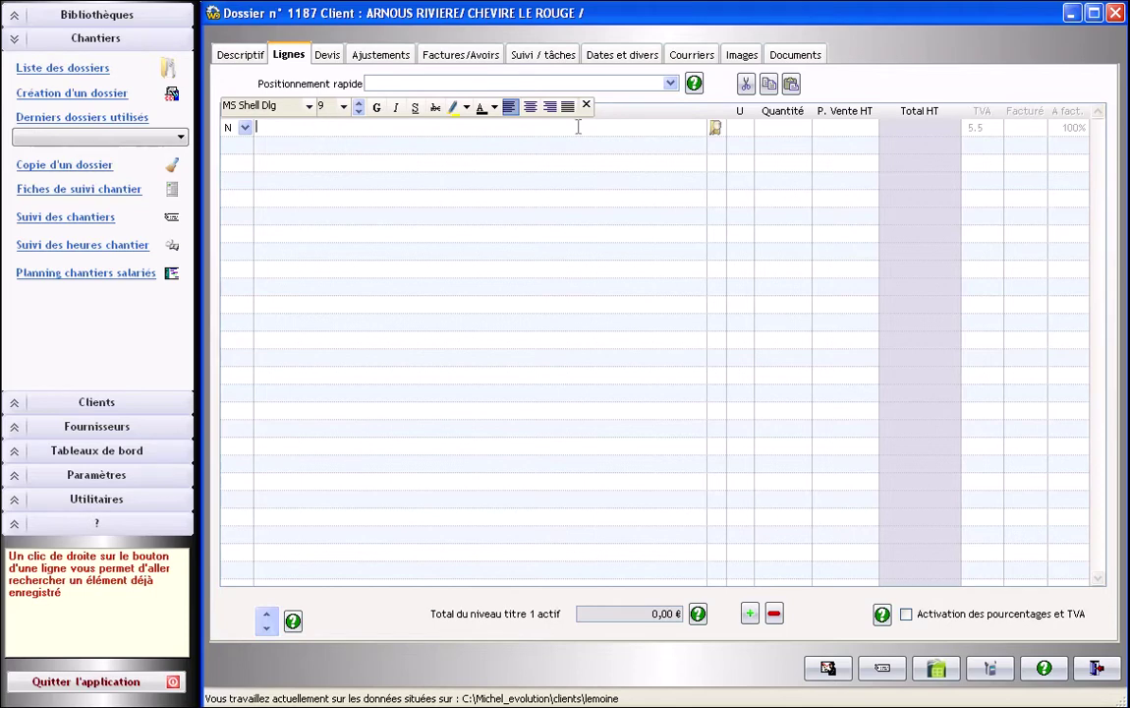
{"action": "right_click", "coordinate": [716, 129]}
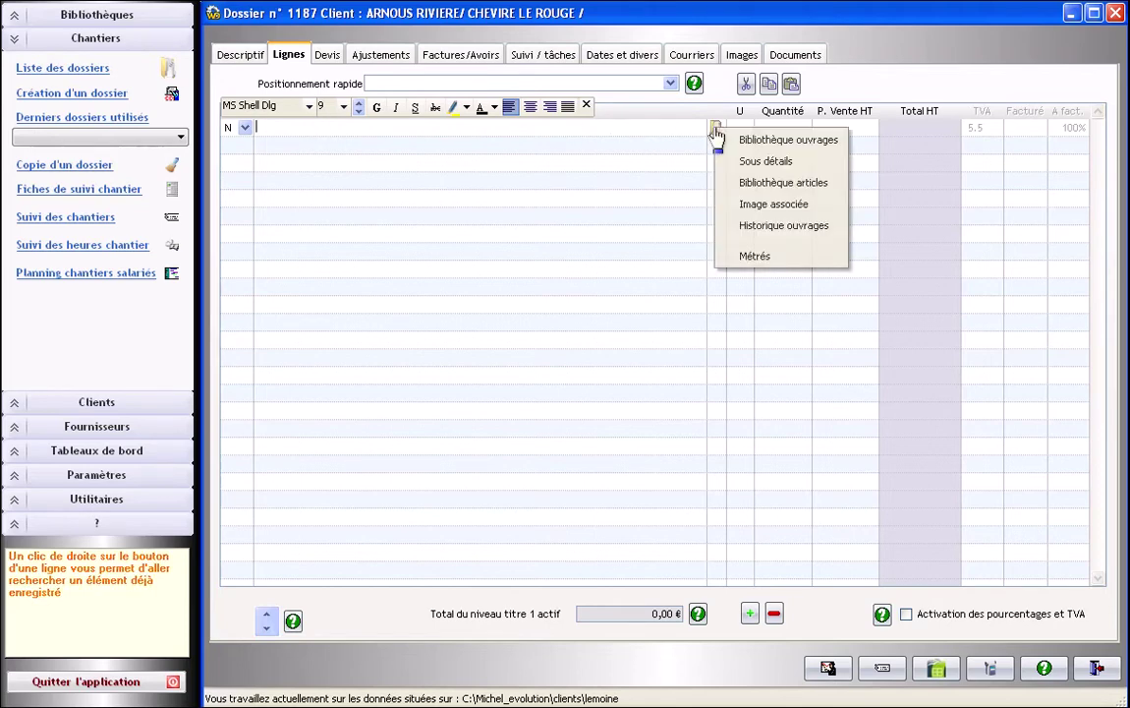
{"action": "left_click", "coordinate": [733, 140]}
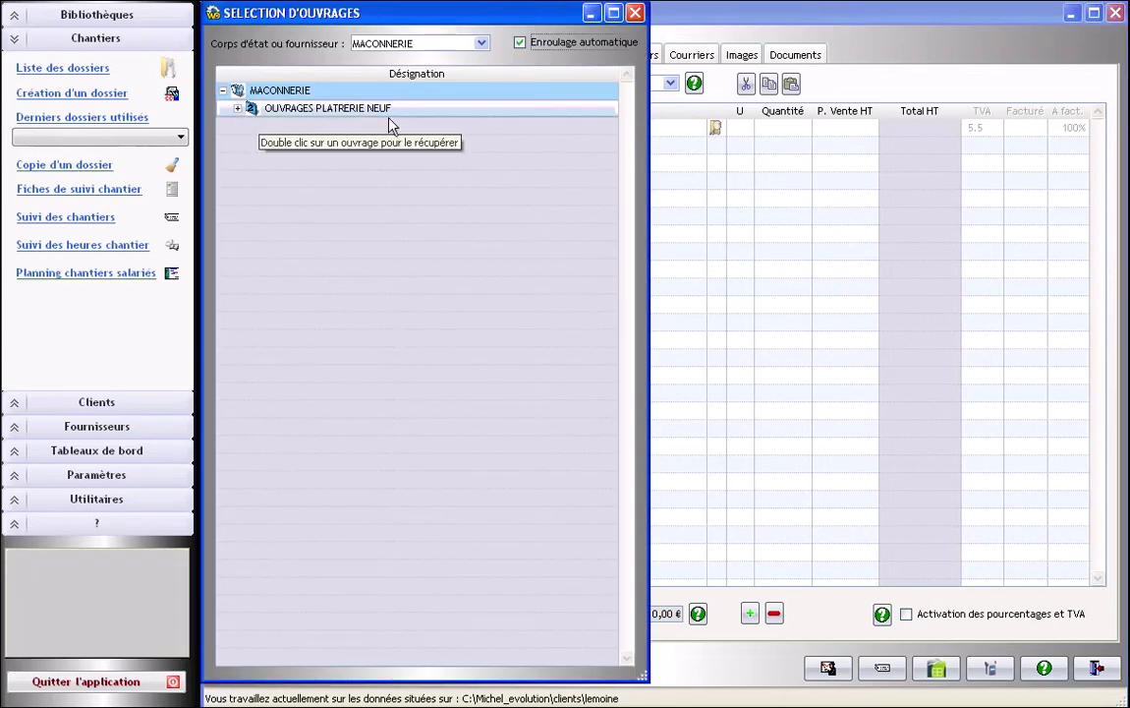
{"action": "left_click", "coordinate": [237, 108]}
{"action": "left_click", "coordinate": [251, 122]}
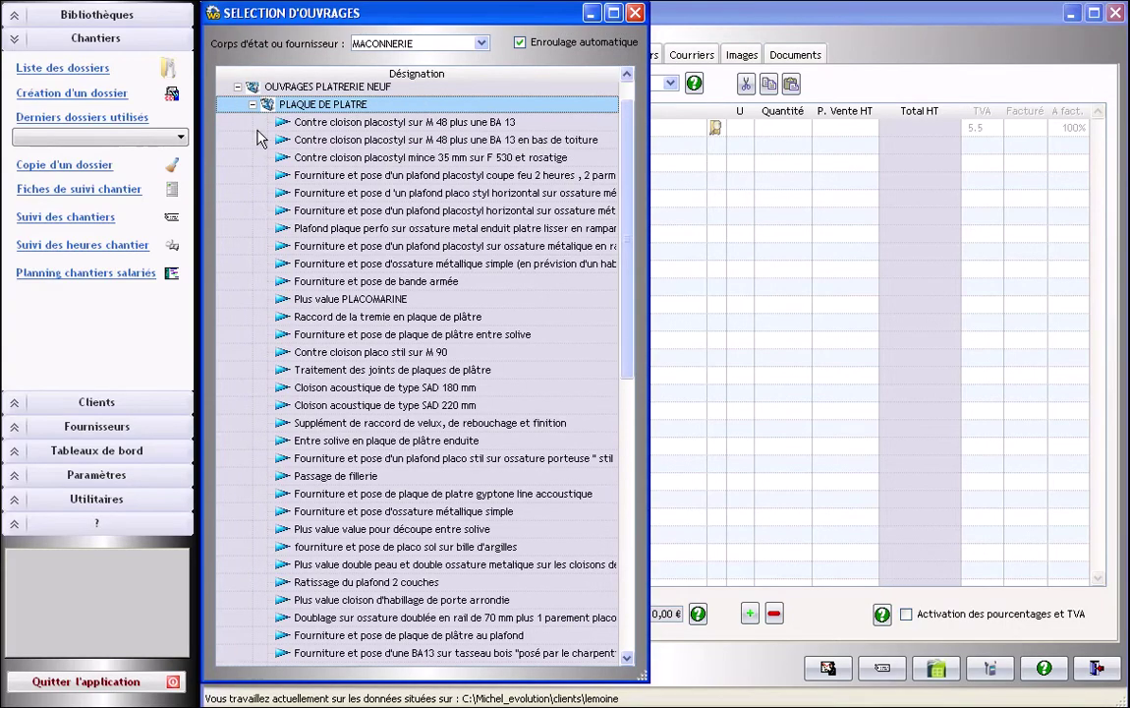
{"action": "left_click", "coordinate": [315, 117]}
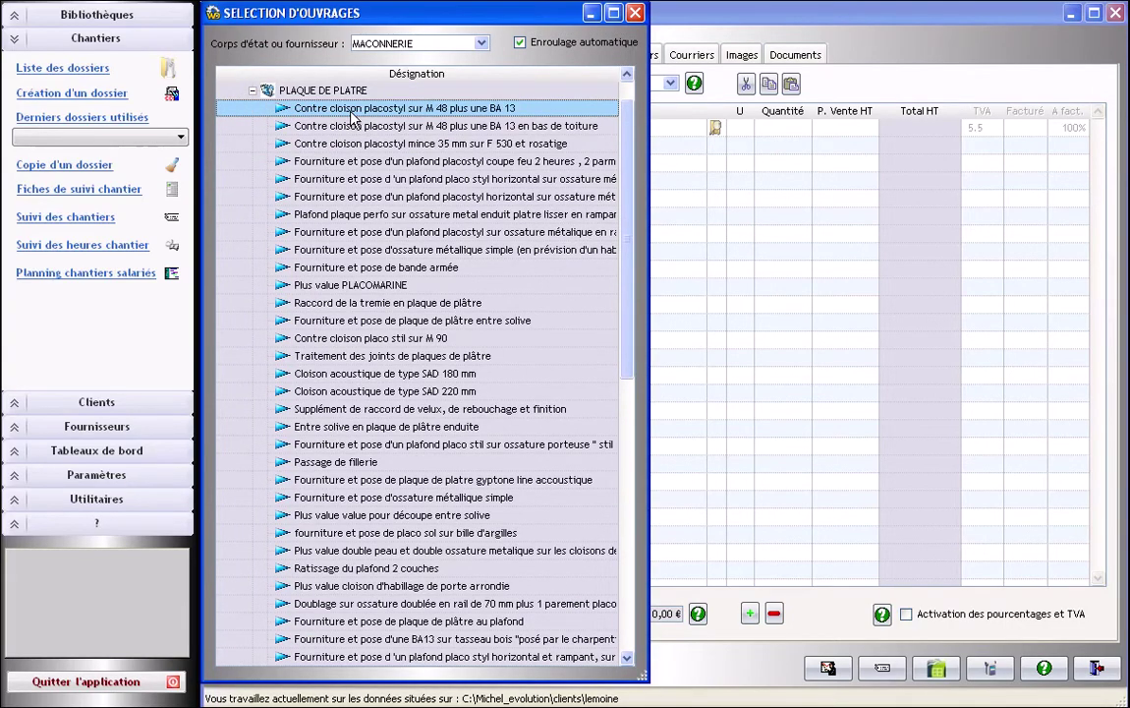
{"action": "double_click", "coordinate": [352, 116]}
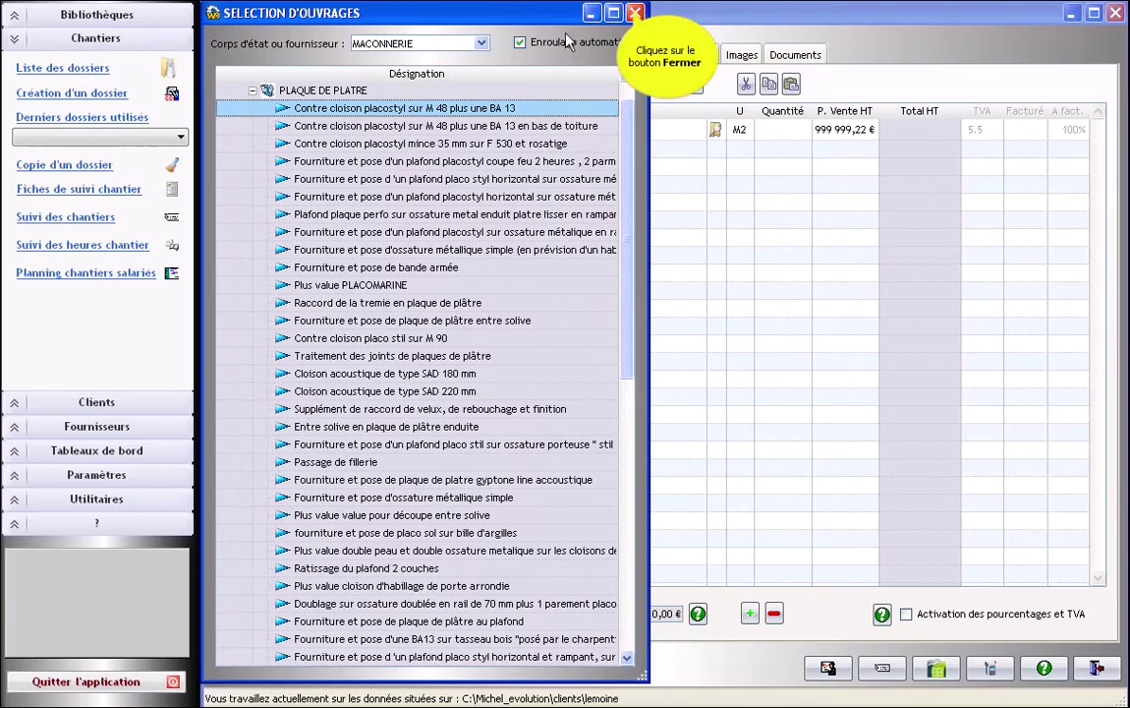
{"action": "left_click", "coordinate": [635, 13]}
Set the line's quantity to 10 and its selling price excluding tax to 10 €, and close the dossier
{"action": "left_click", "coordinate": [775, 131]}
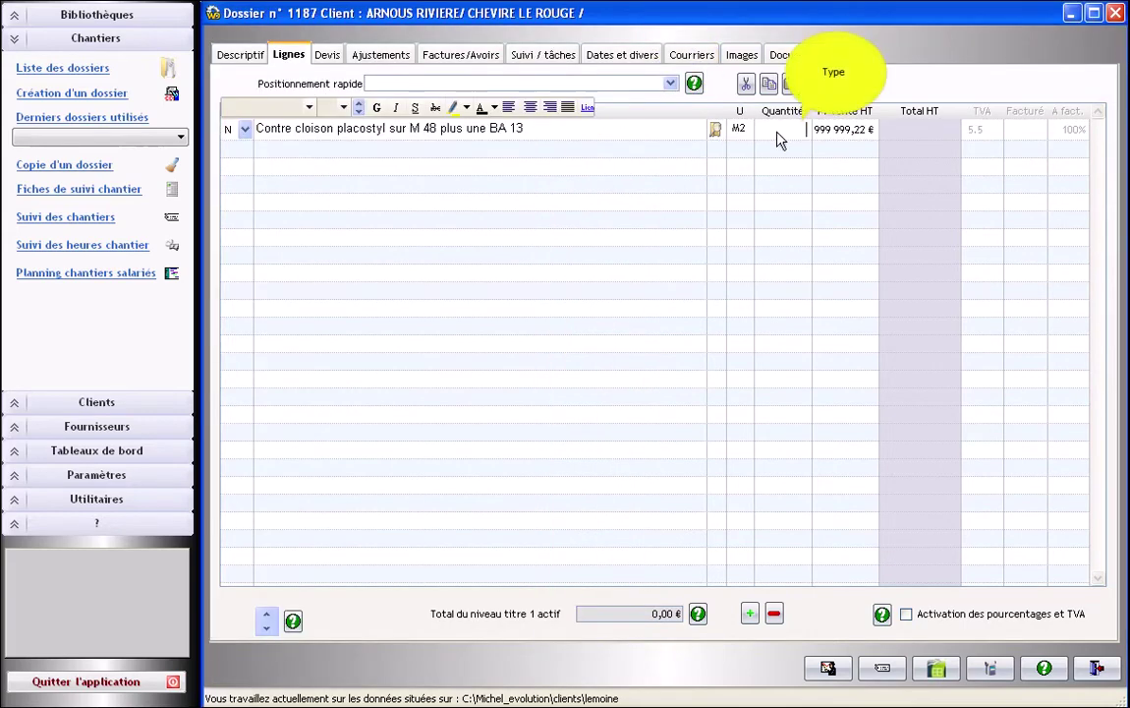
{"action": "type", "text": "10"}
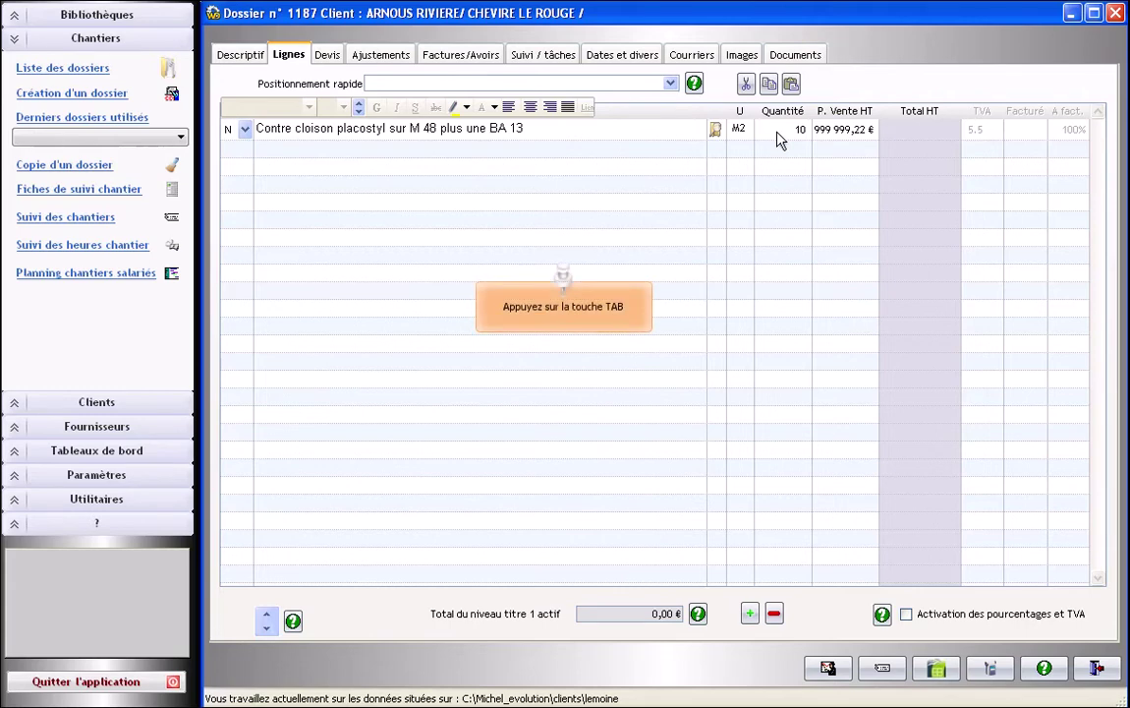
{"action": "key", "text": "Tab"}
{"action": "type", "text": "10"}
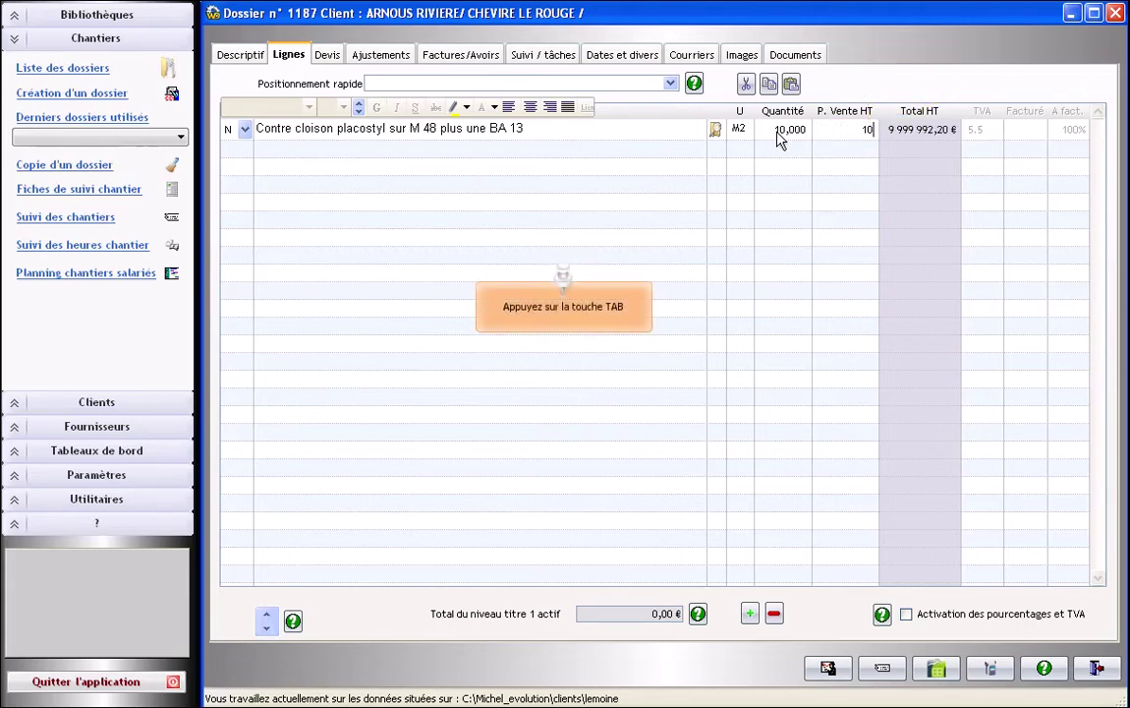
{"action": "key", "text": "Tab"}
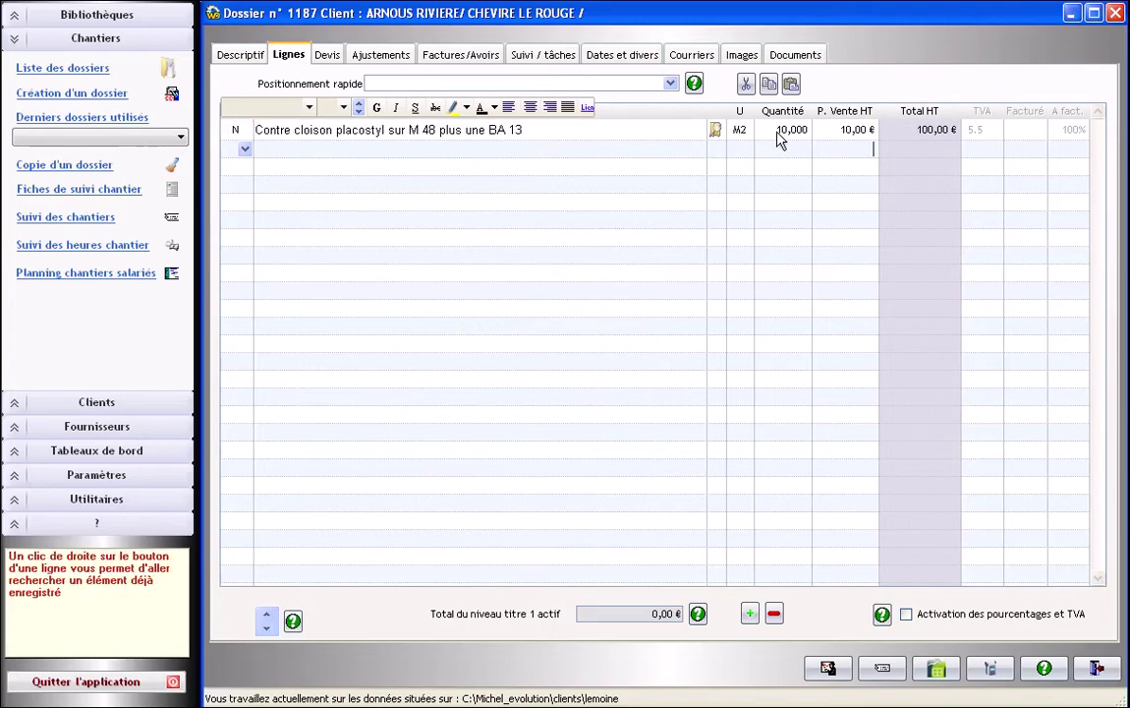
{"action": "left_click", "coordinate": [1096, 668]}
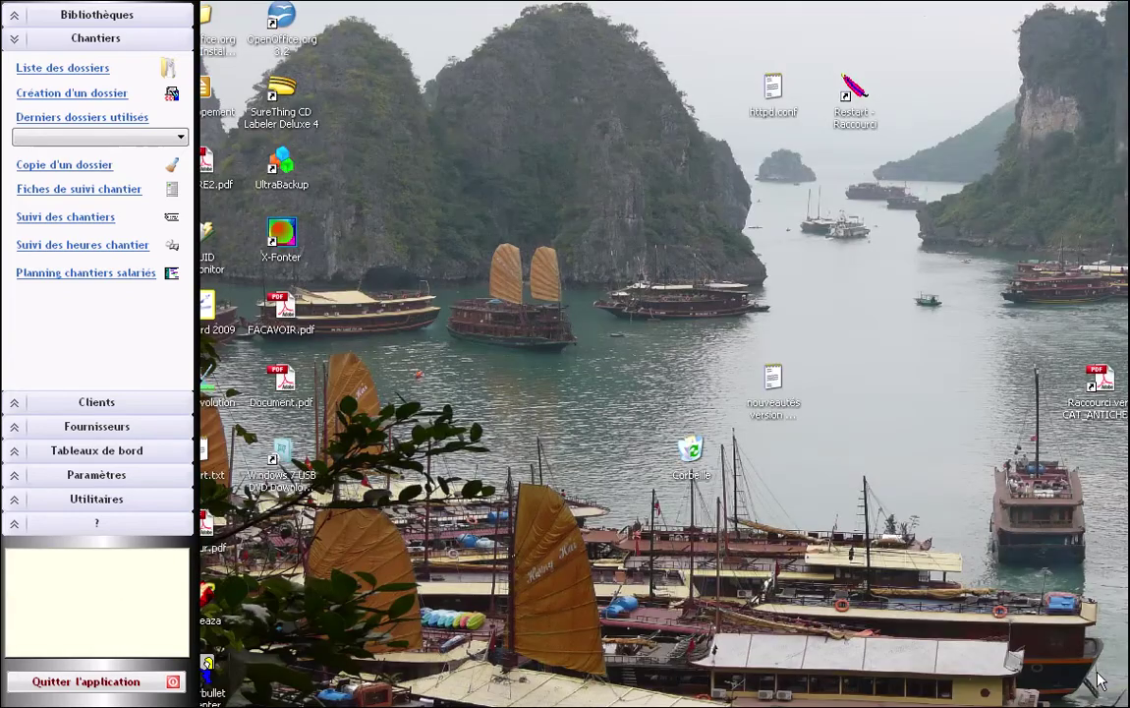
Examine the price bases of "Contre cloison placostyl sur M 48 plus une BA 13" in the works library and close it
{"action": "left_click", "coordinate": [69, 16]}
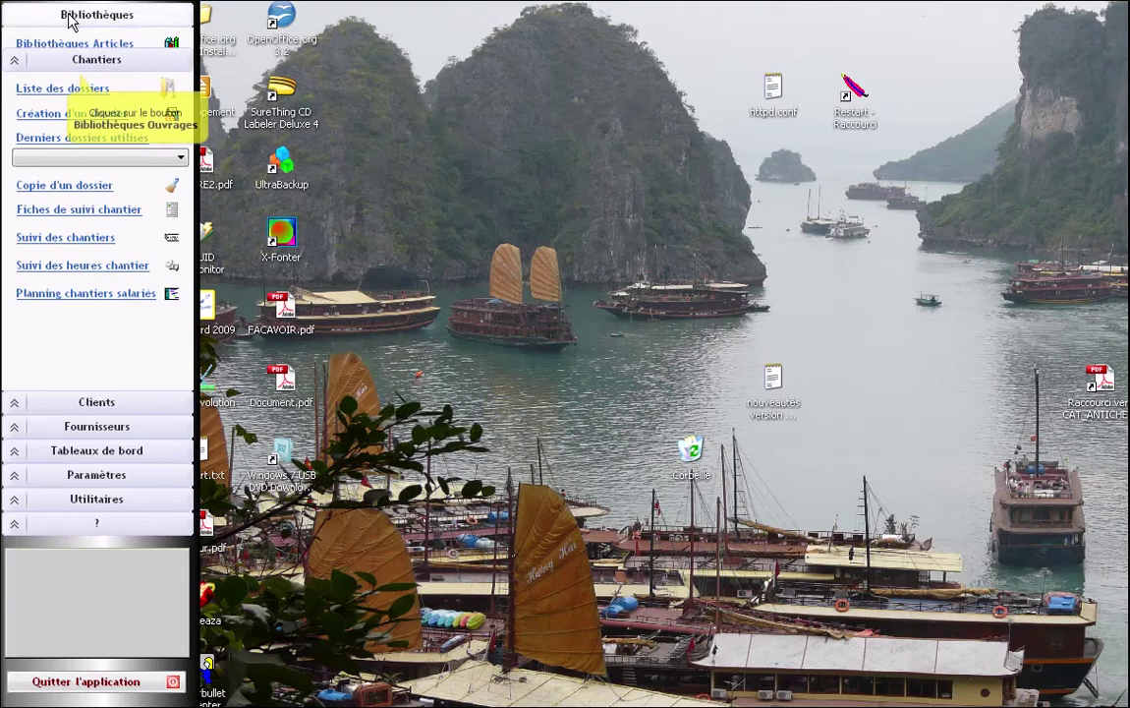
{"action": "left_click", "coordinate": [77, 72]}
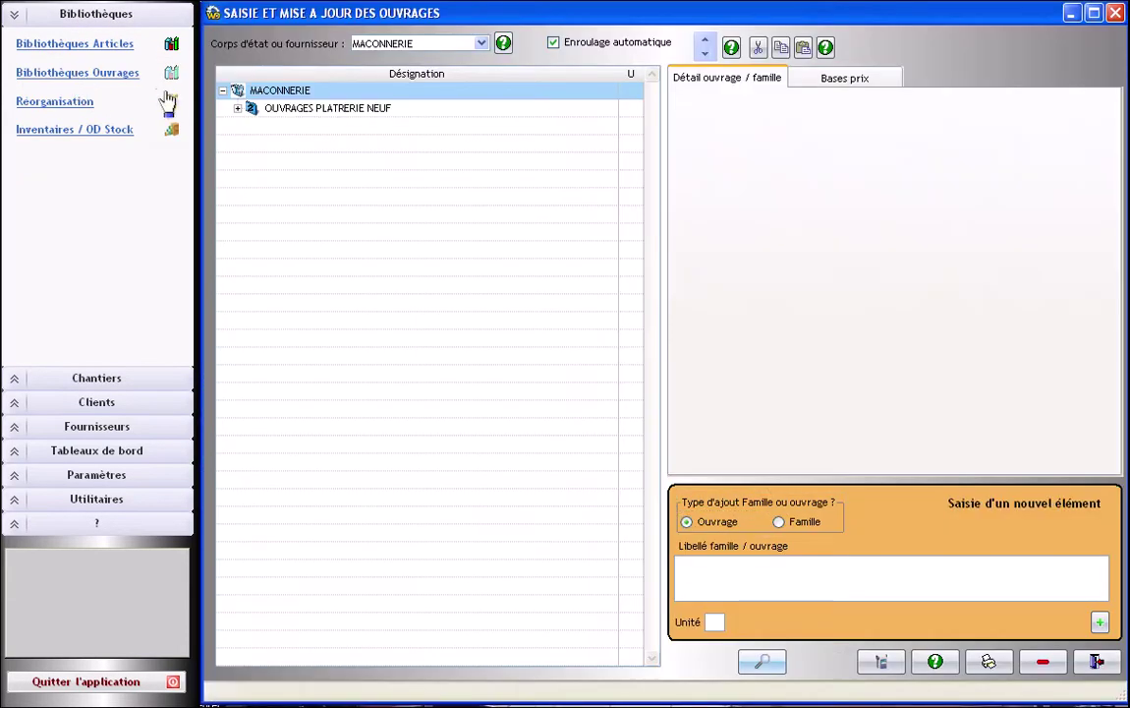
{"action": "left_click", "coordinate": [238, 110]}
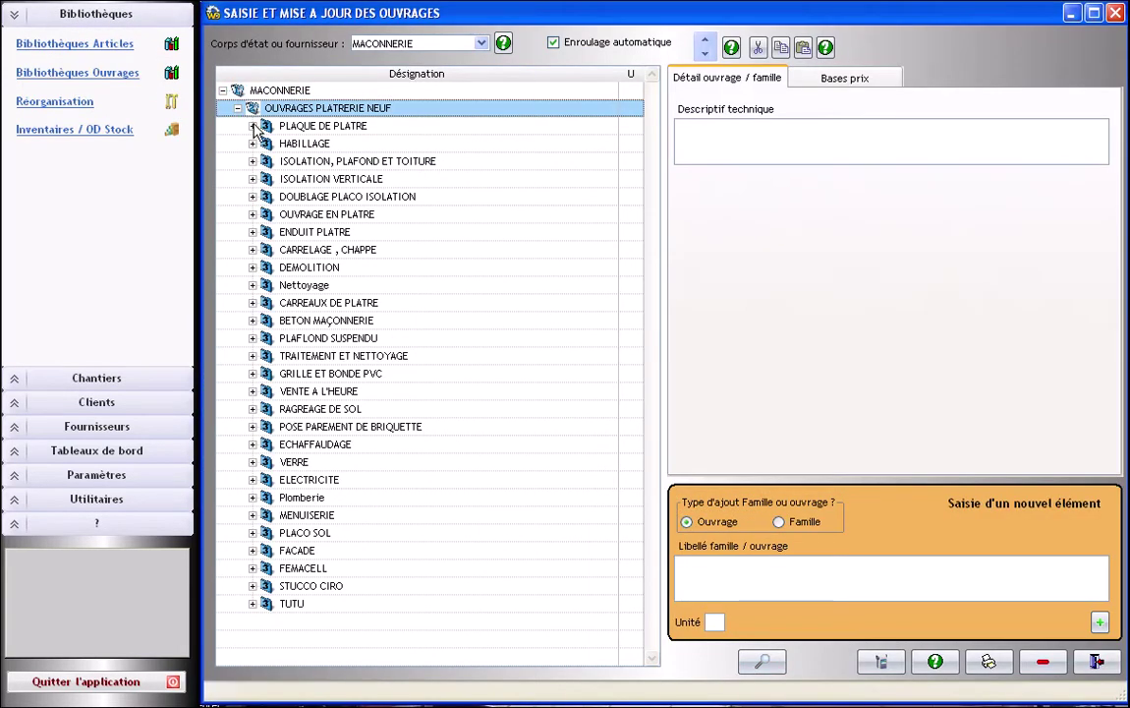
{"action": "left_click", "coordinate": [298, 122]}
{"action": "left_click", "coordinate": [315, 125]}
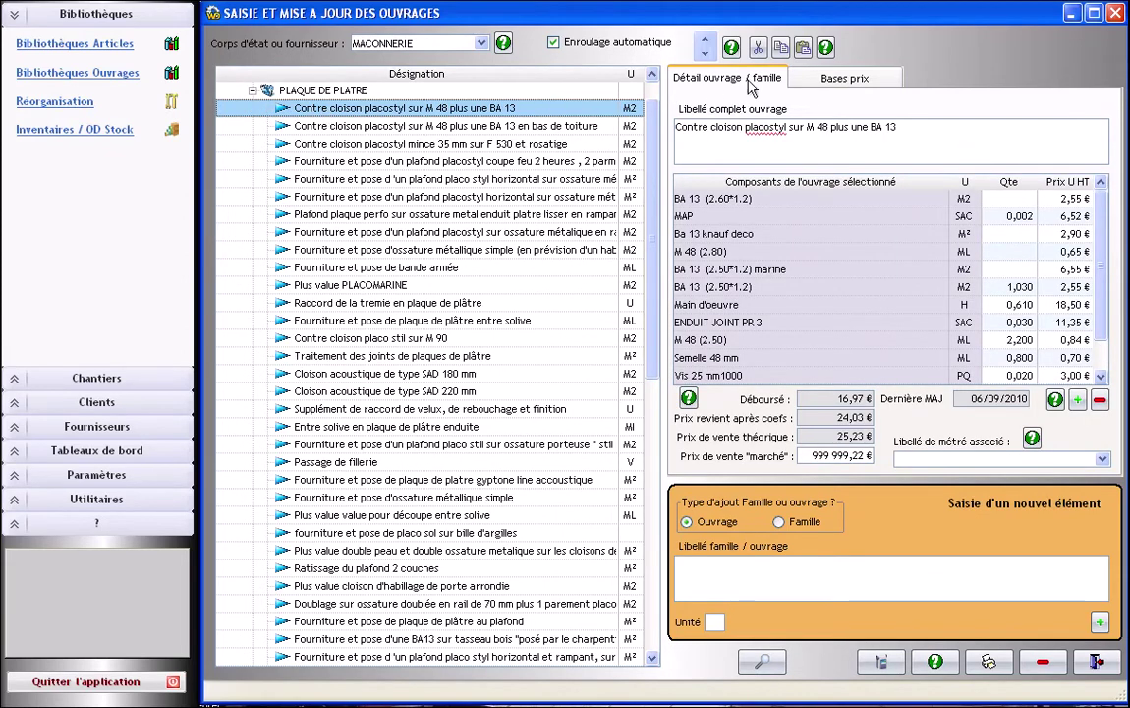
{"action": "left_click", "coordinate": [841, 81]}
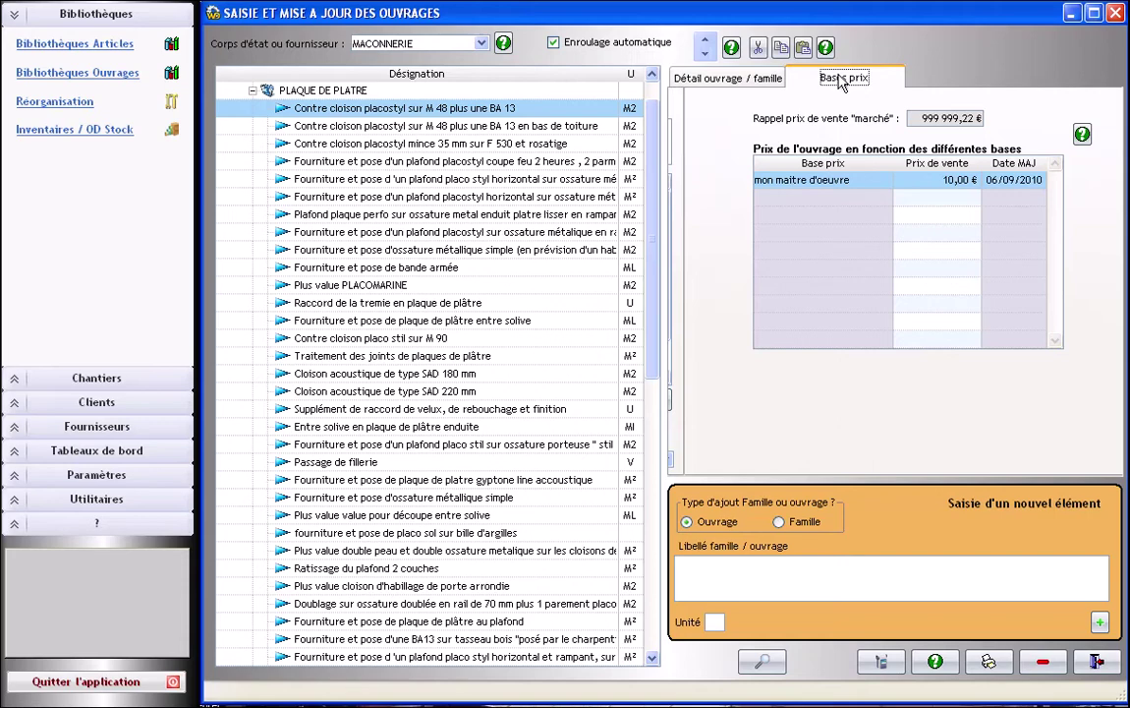
{"action": "left_click", "coordinate": [1097, 666]}
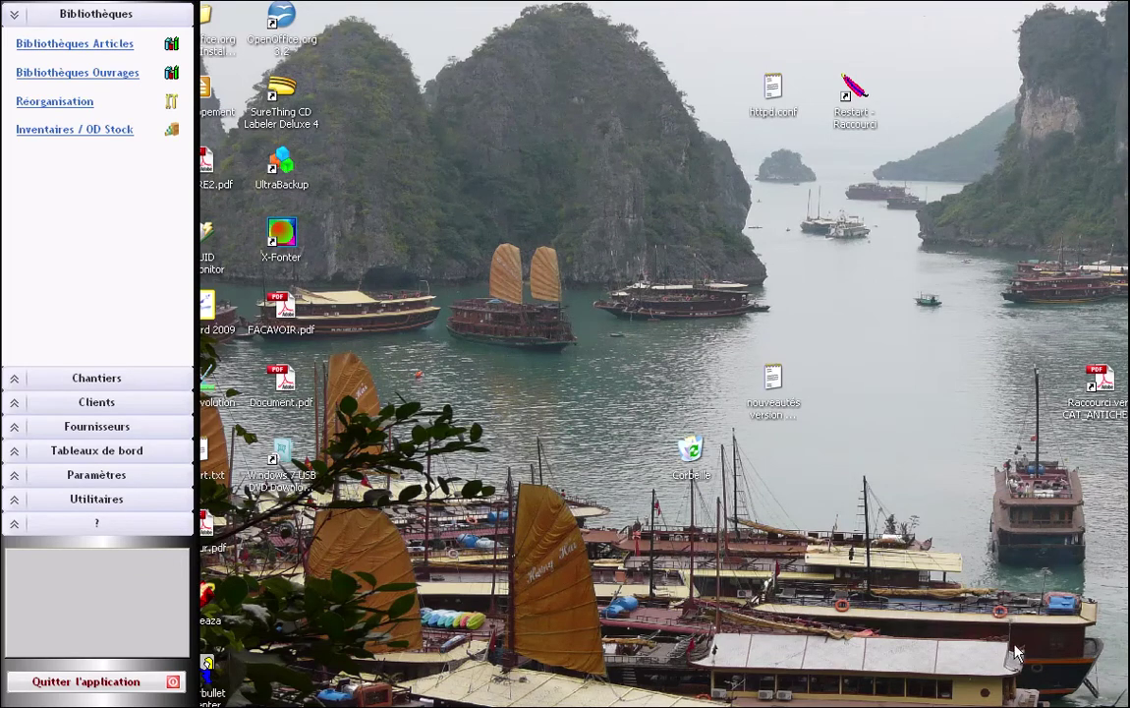
Create a second job dossier and assign it the same existing client as the first
{"action": "left_click", "coordinate": [93, 378]}
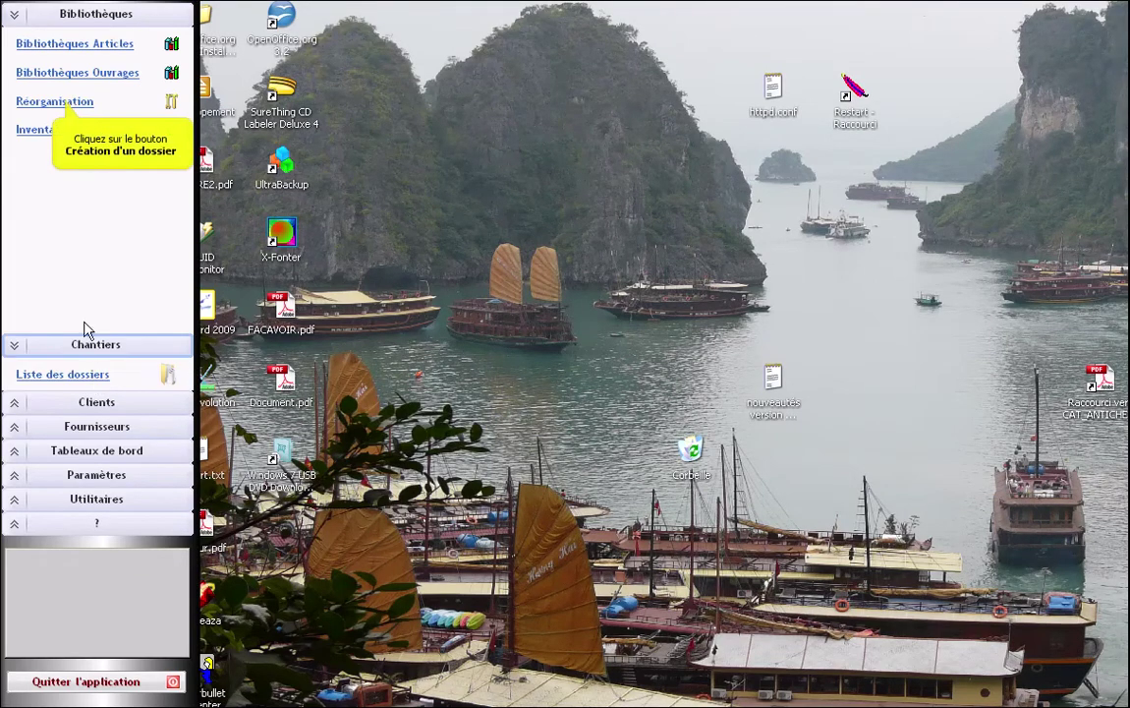
{"action": "left_click", "coordinate": [62, 103]}
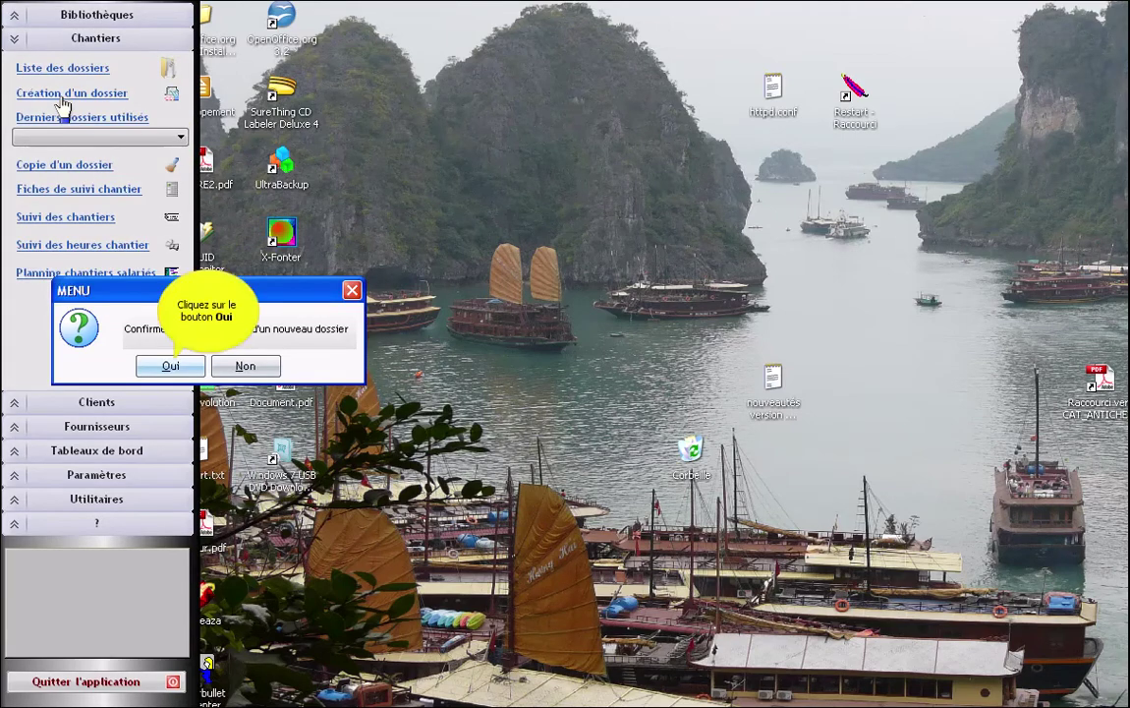
{"action": "left_click", "coordinate": [181, 366]}
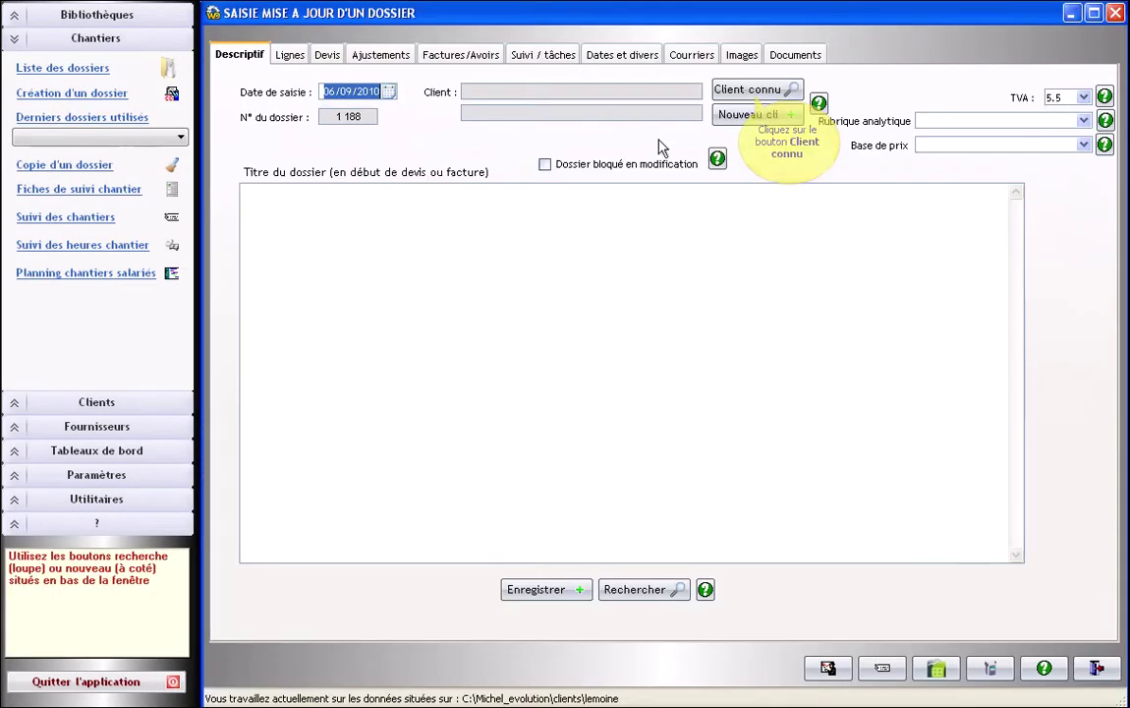
{"action": "left_click", "coordinate": [755, 91]}
{"action": "double_click", "coordinate": [78, 127]}
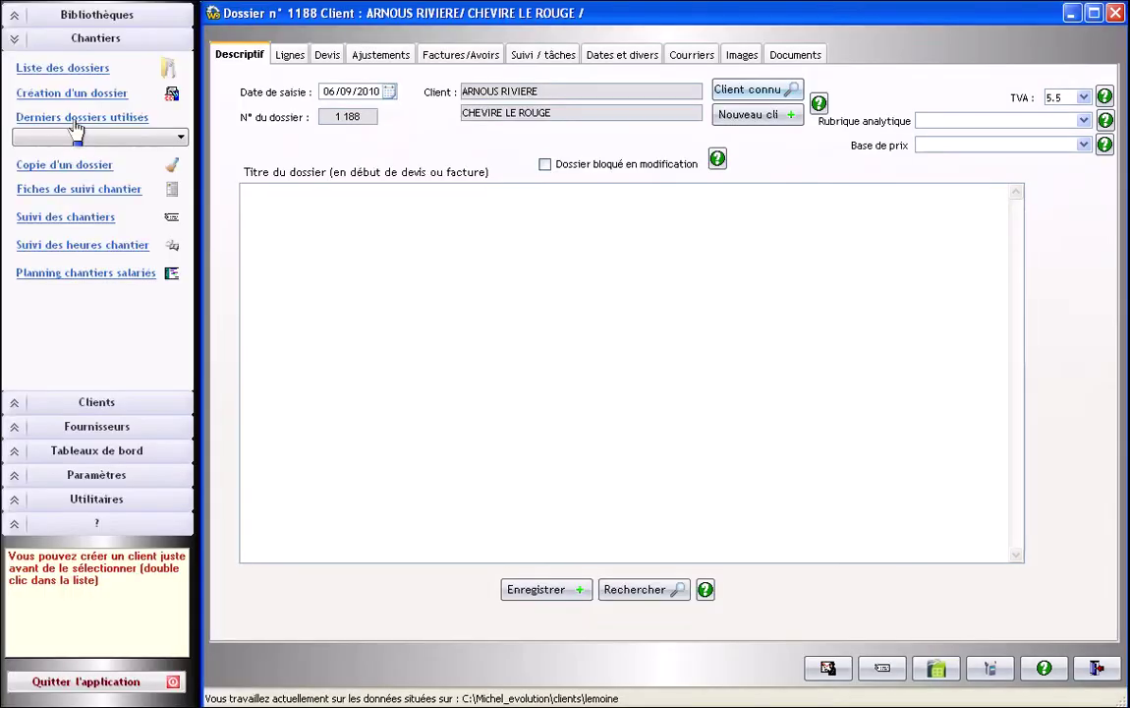
Enter "gfdg" as the new dossier's title and set its price base to "mon maitre d'oeuvre"
{"action": "left_click", "coordinate": [373, 193]}
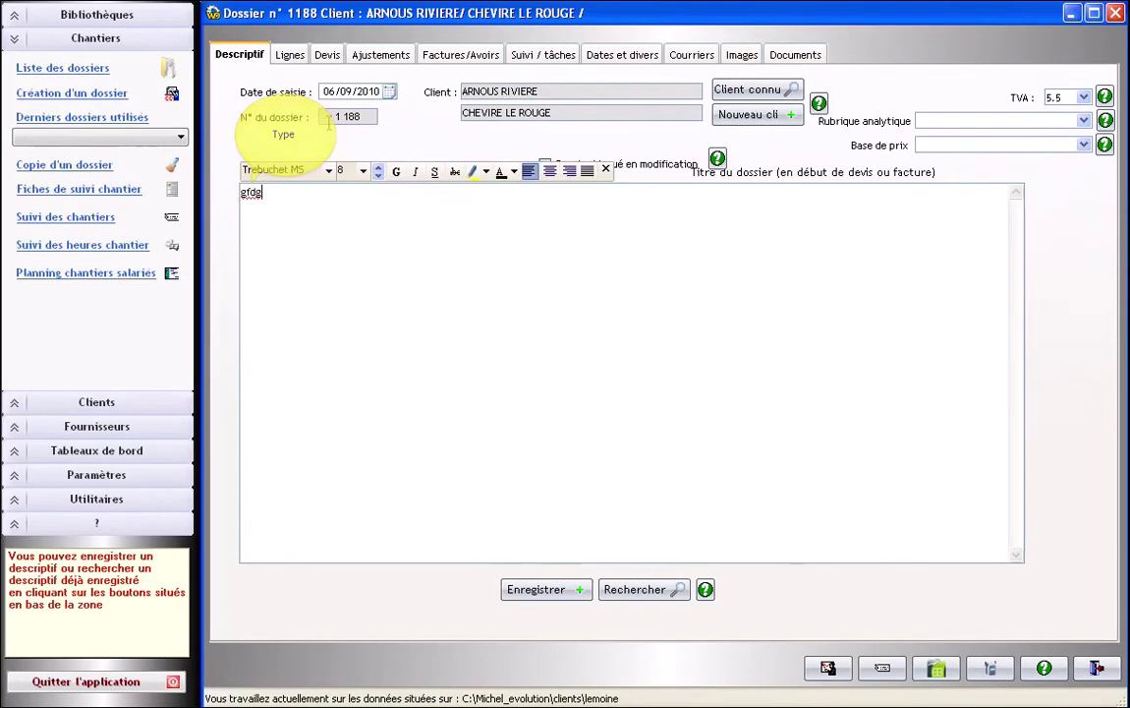
{"action": "left_click", "coordinate": [288, 55]}
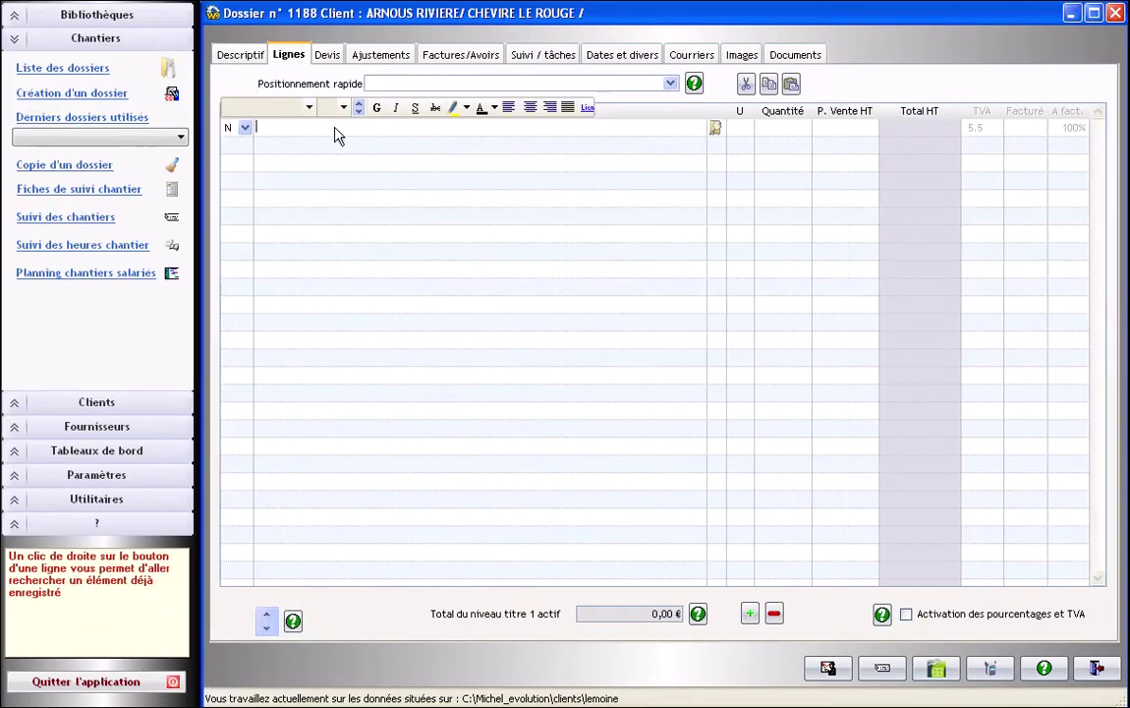
{"action": "left_click", "coordinate": [219, 57]}
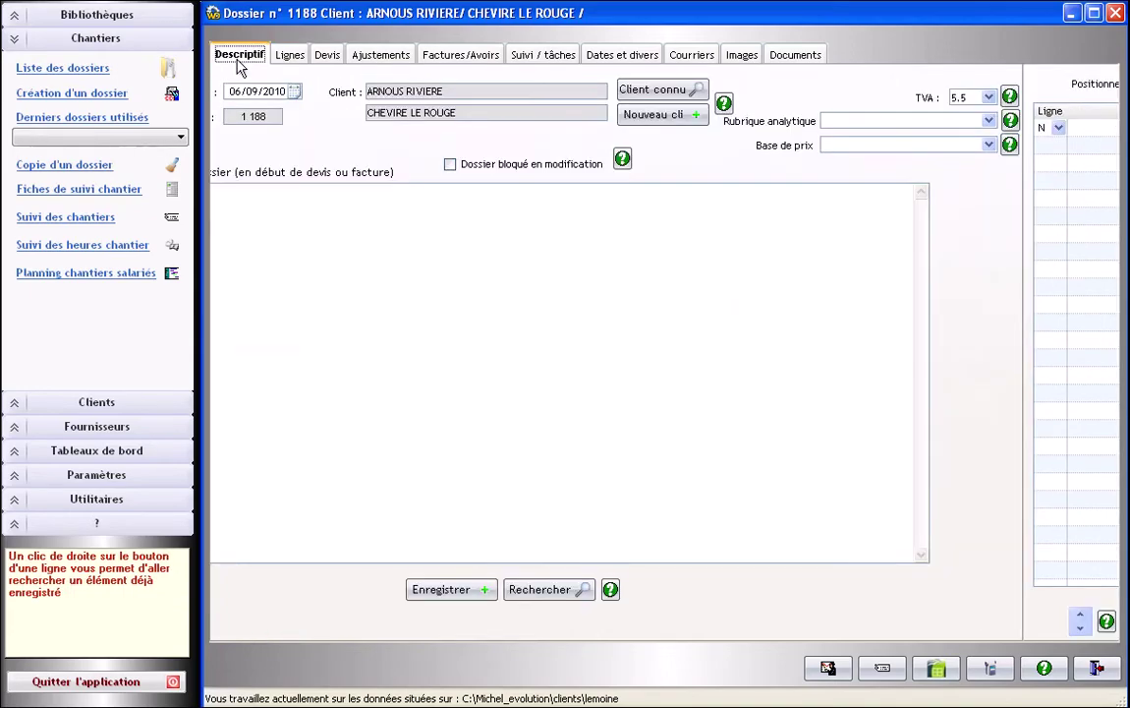
{"action": "left_click", "coordinate": [1032, 144]}
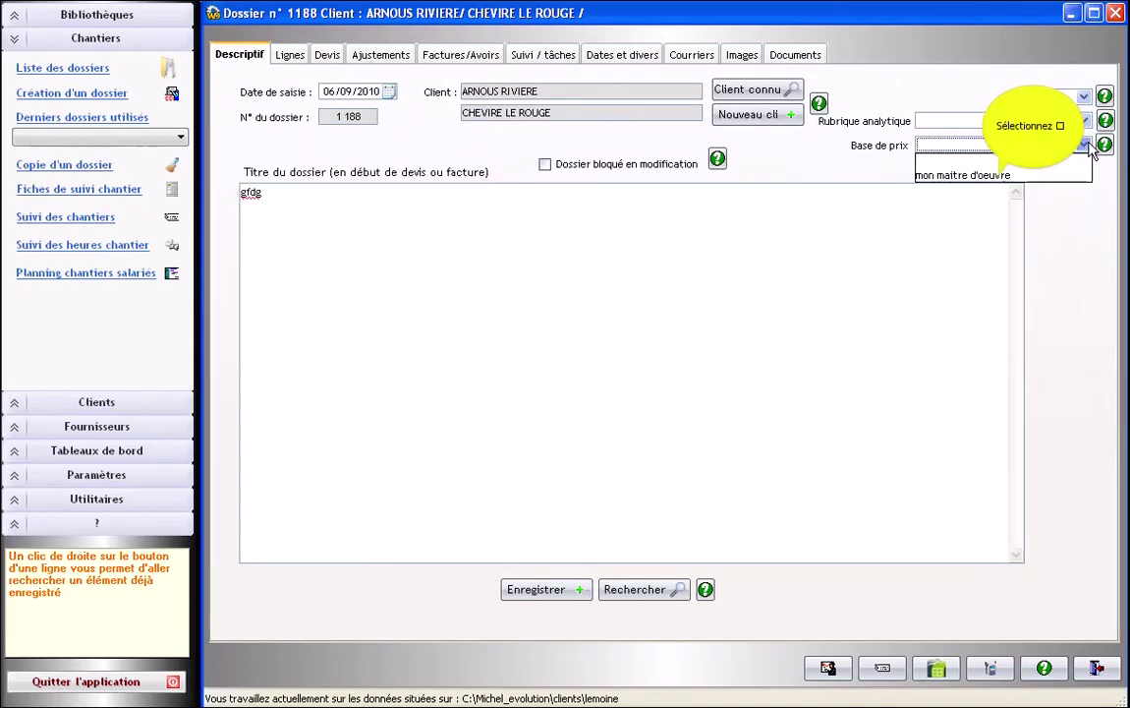
{"action": "left_click", "coordinate": [1007, 175]}
Insert "Contre cloison placostyl sur M 48 plus une BA 13" from PLAQUE DE PLATRE in the MACONNERIE works library as the dossier's first line
{"action": "left_click", "coordinate": [287, 57]}
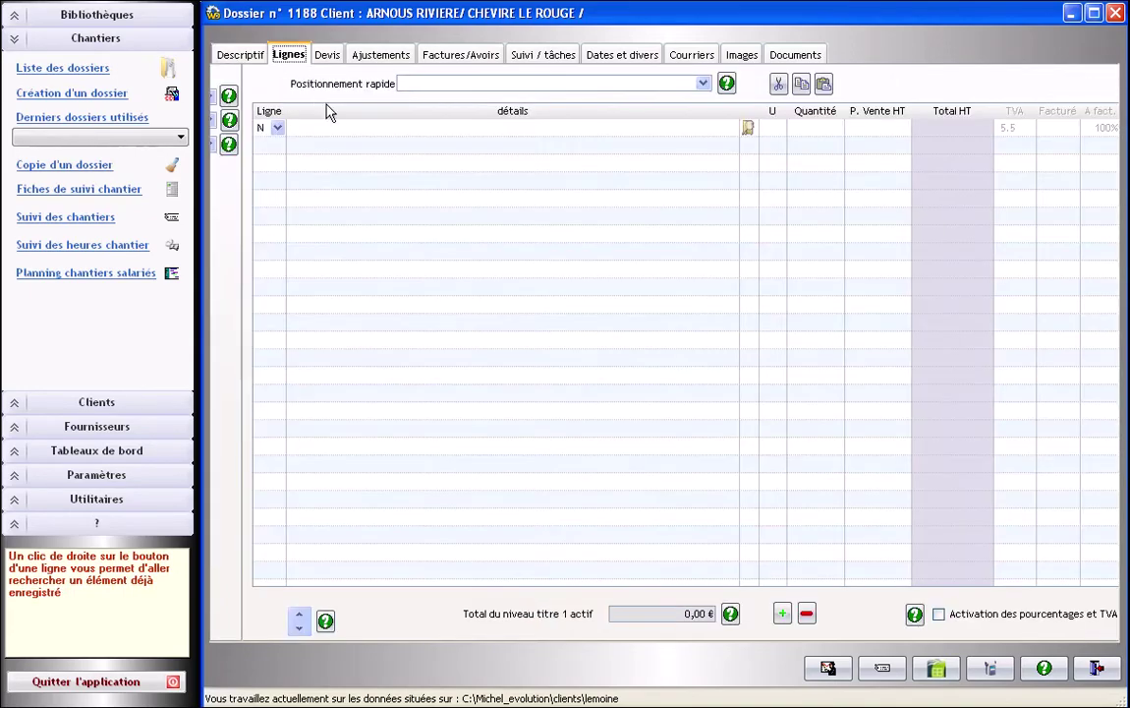
{"action": "right_click", "coordinate": [715, 128]}
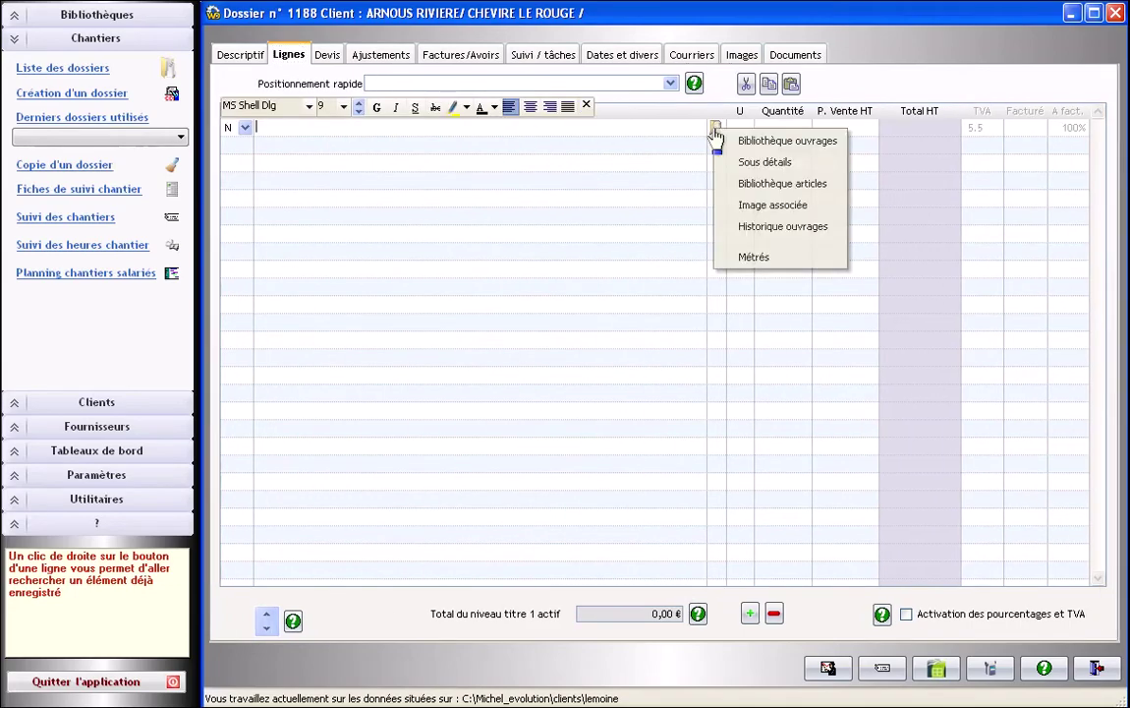
{"action": "left_click", "coordinate": [754, 143]}
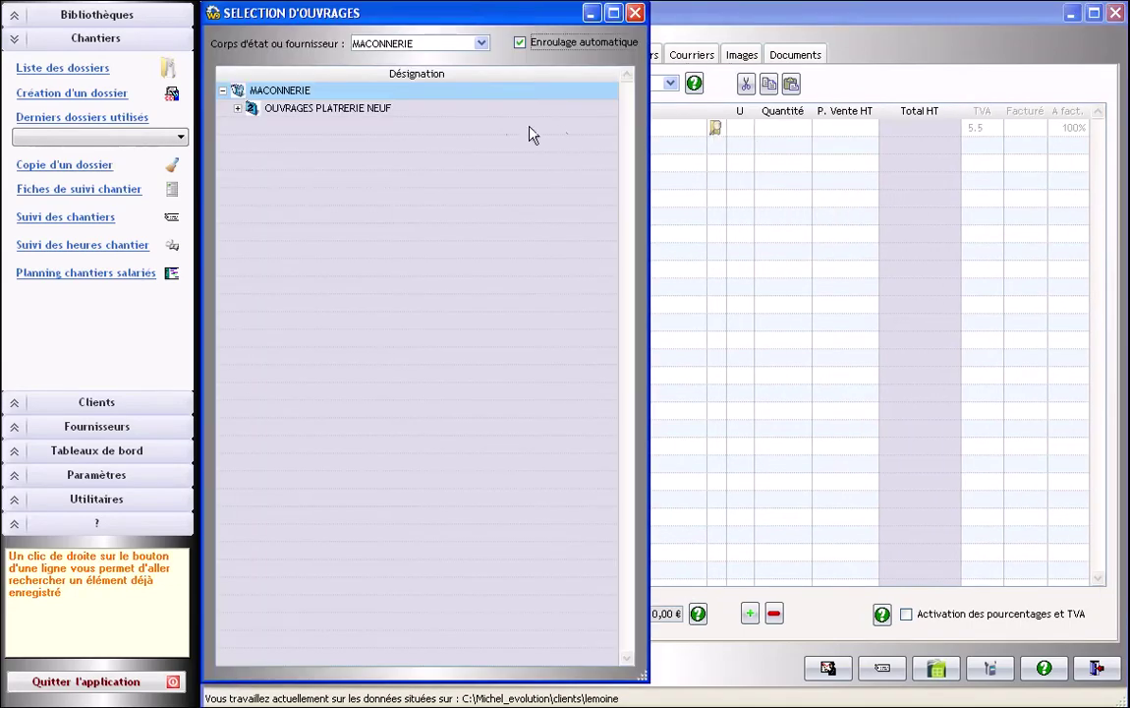
{"action": "left_click", "coordinate": [238, 108]}
{"action": "left_click", "coordinate": [253, 126]}
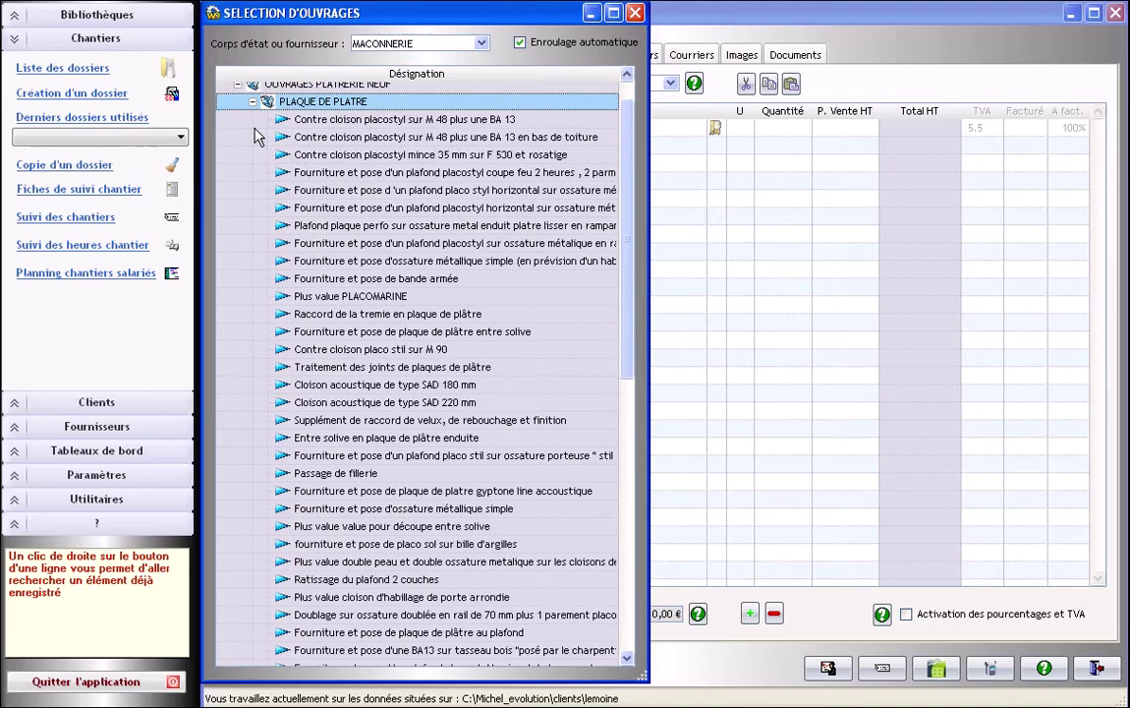
{"action": "double_click", "coordinate": [365, 115]}
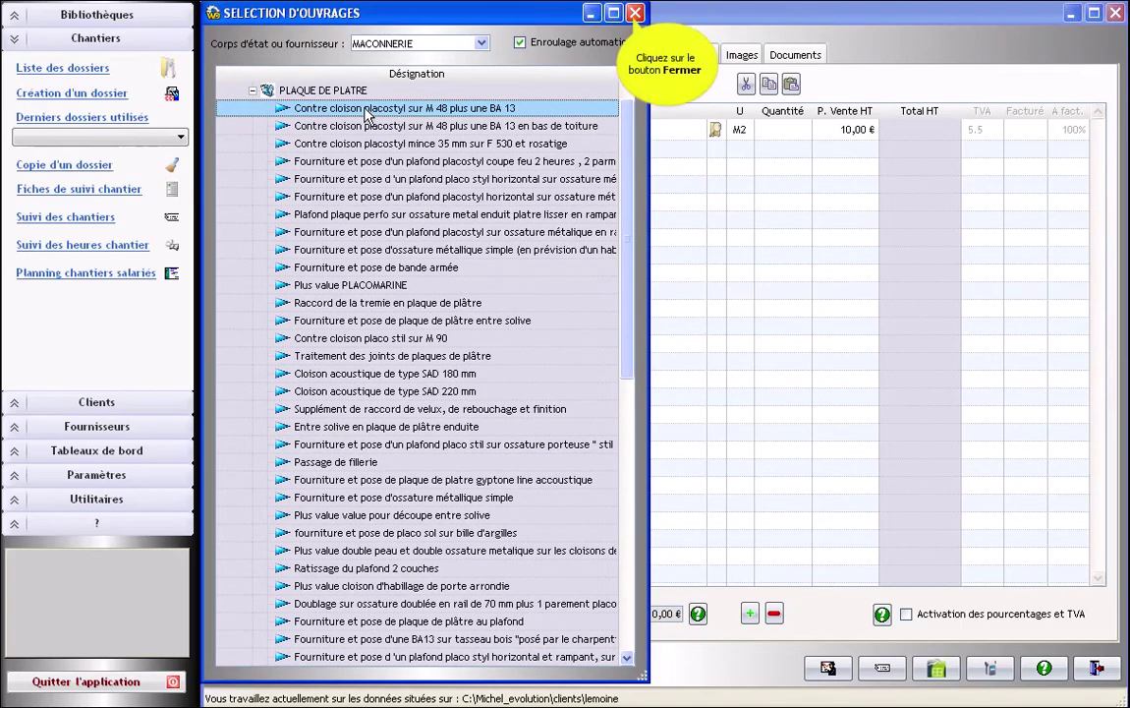
{"action": "left_click", "coordinate": [637, 15]}
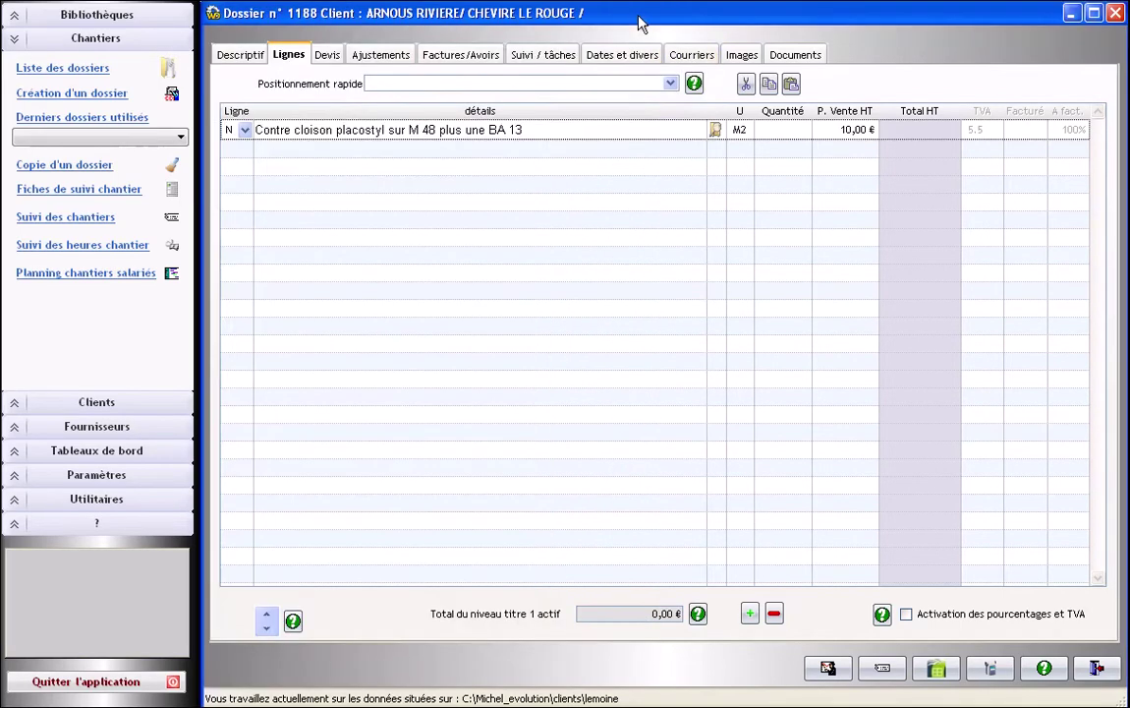